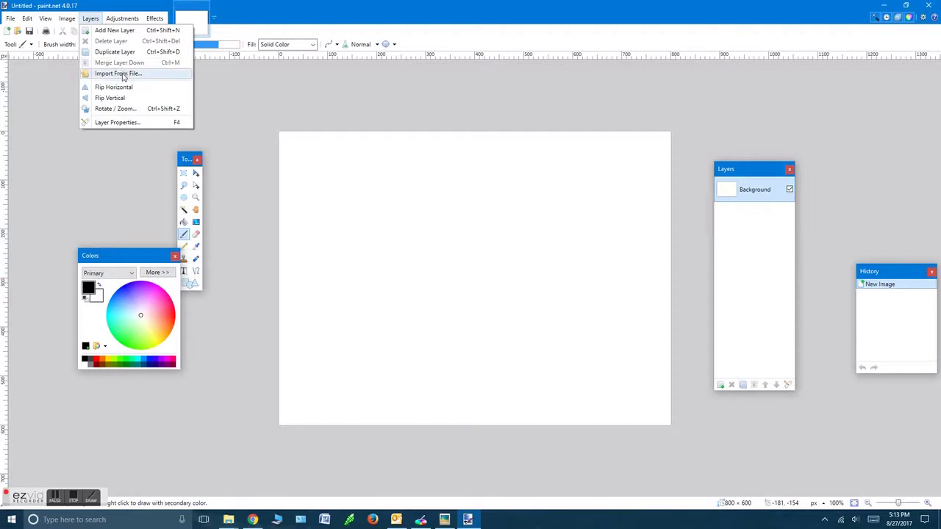
Import apple2-simple-shapes-coloring-pages-290x386.jpg from its Desktop subfolder as a new layer and crop the image to the selection.
left_click(123, 77)
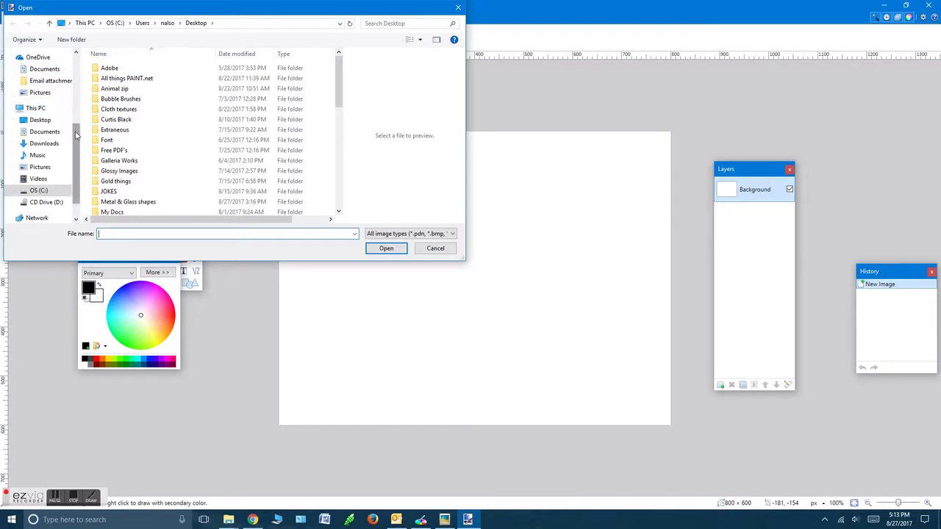
left_click(42, 120)
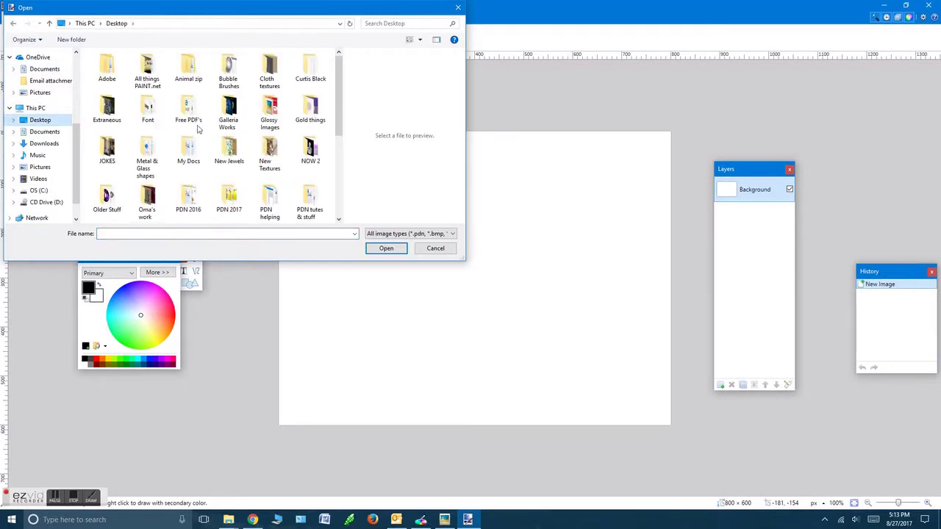
left_click_drag(339, 127, 339, 159)
left_click(149, 167)
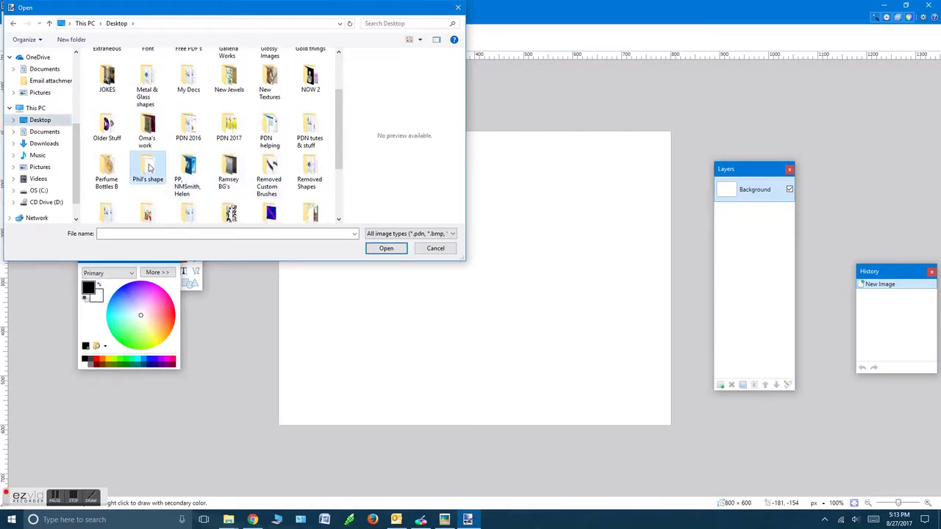
double_click(149, 168)
left_click(112, 70)
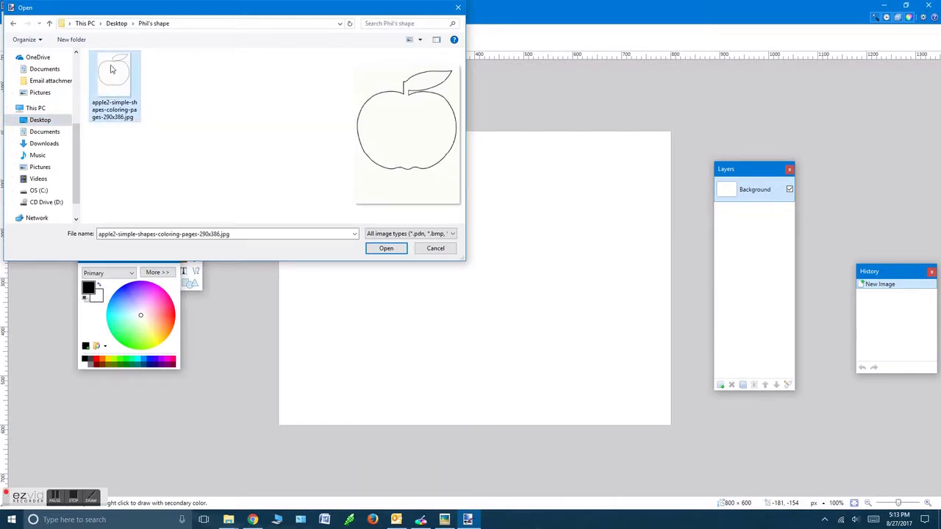
left_click(386, 248)
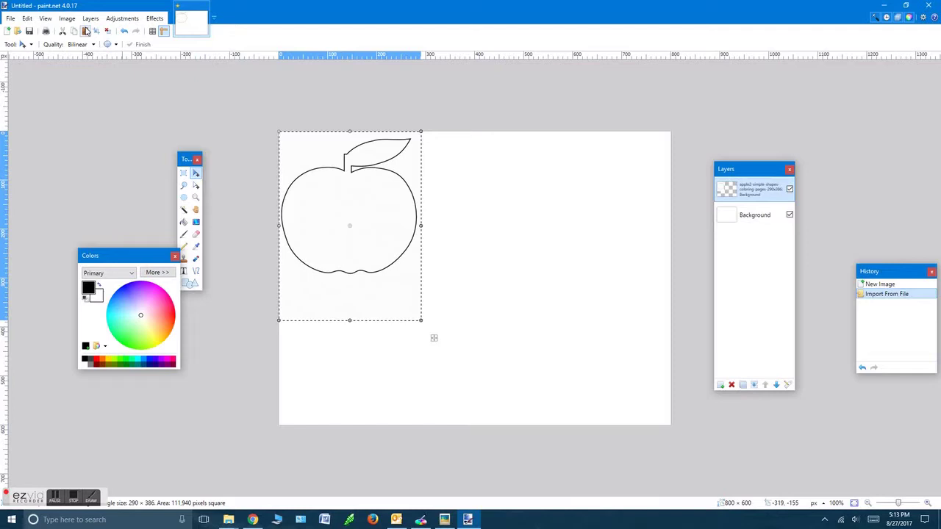
left_click(67, 19)
left_click(77, 33)
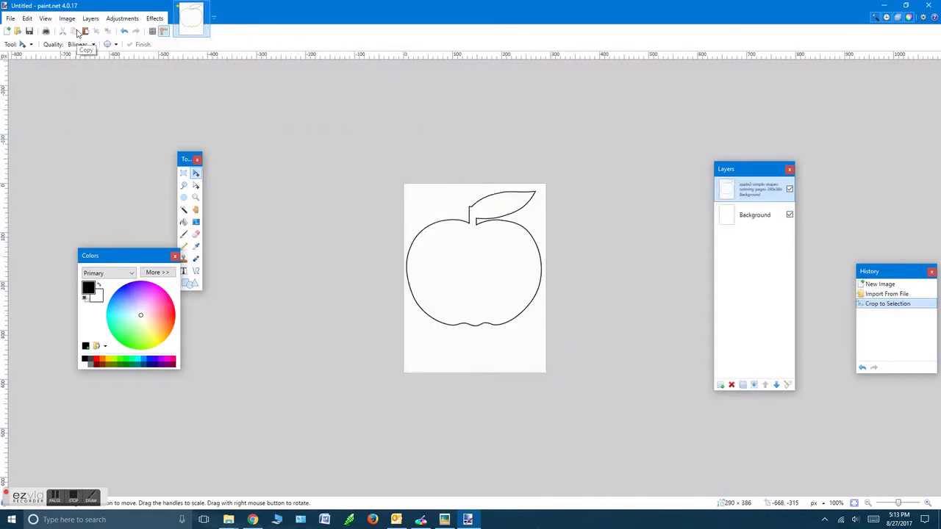
Open the ShapeMaker effect for the apple layer and name the shape Apple.
left_click(154, 18)
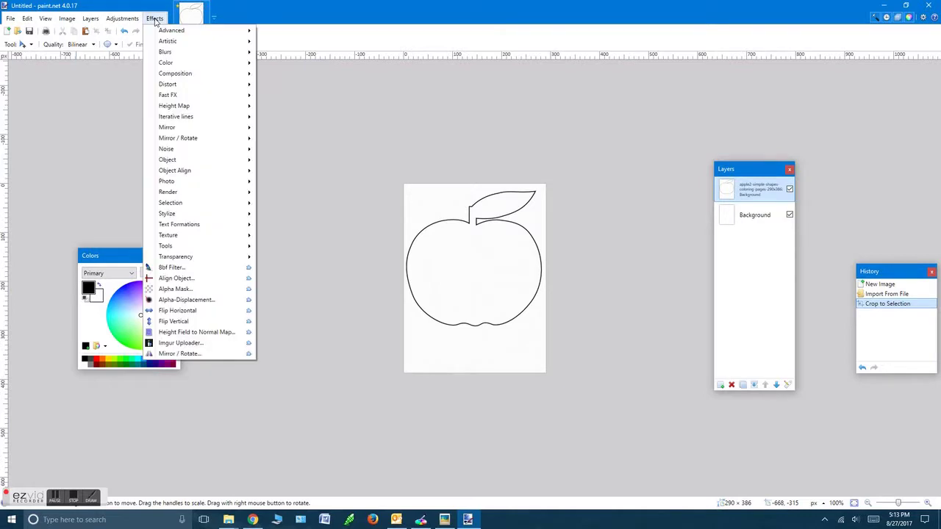
mouse_move(162, 33)
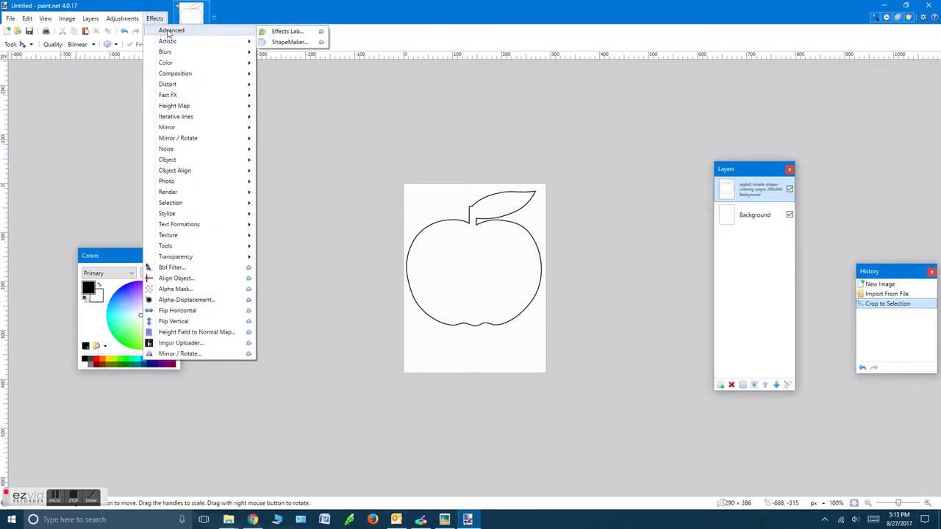
left_click(288, 42)
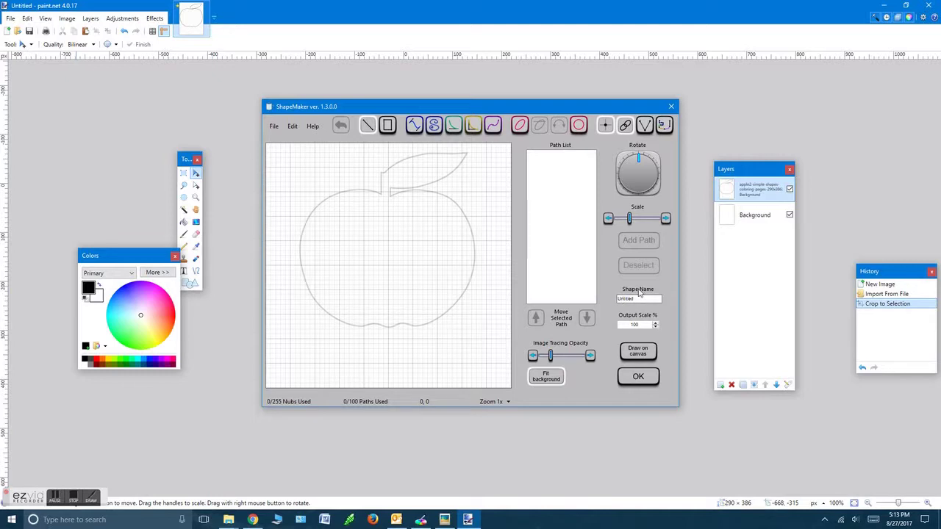
double_click(635, 299)
key("BackSpace")
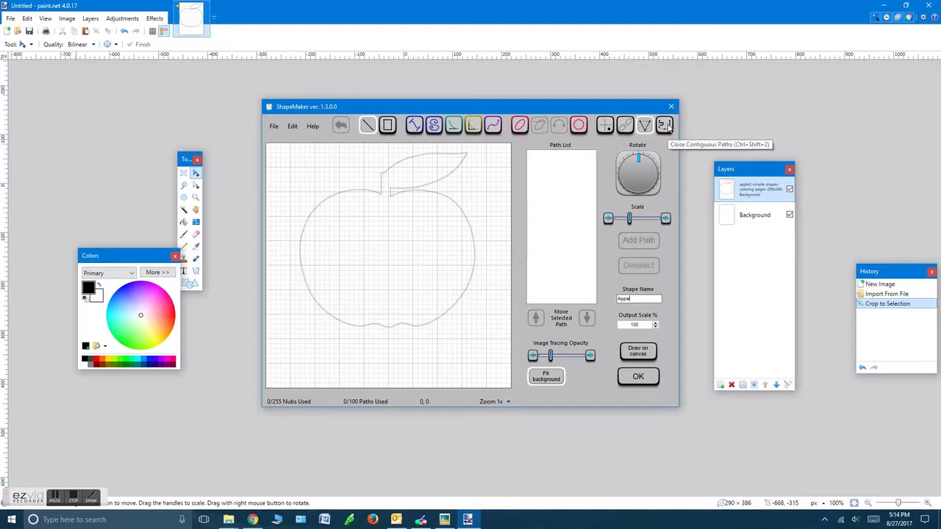
Using Cubic Bezier with curve smoothing turned on, trace the left edge of the apple's stem from its base to its top.
left_click(414, 126)
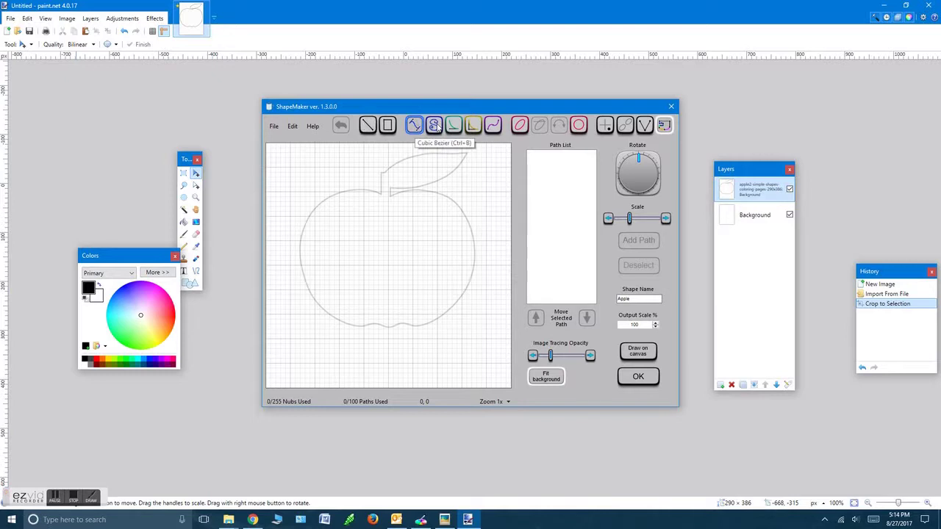
left_click(433, 126)
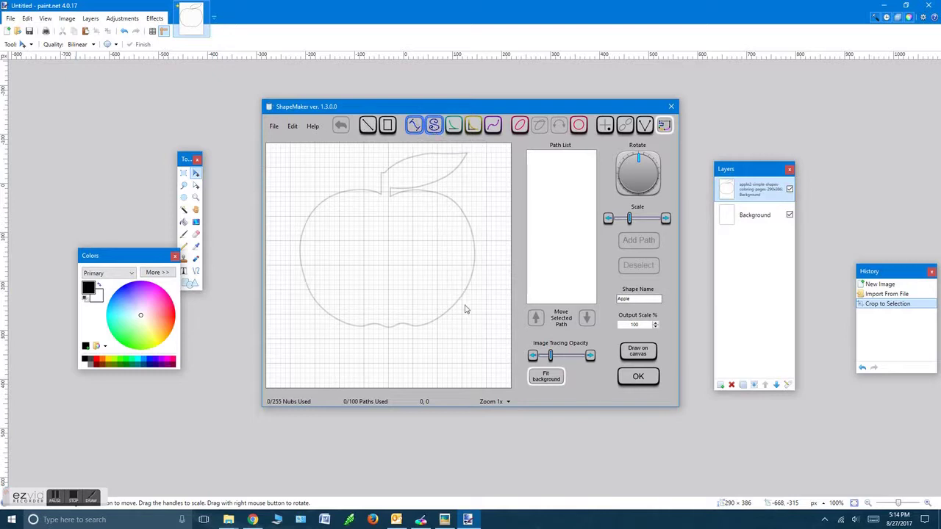
left_click(507, 402)
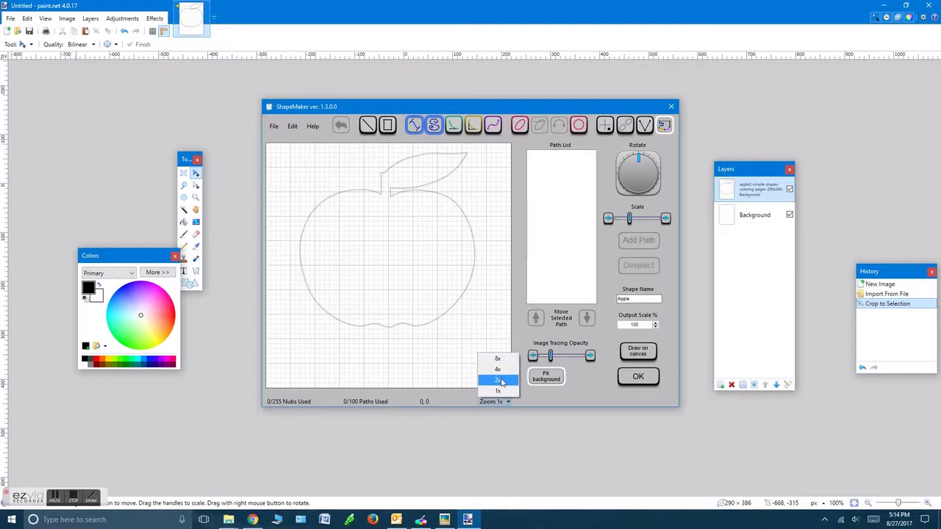
left_click(501, 381)
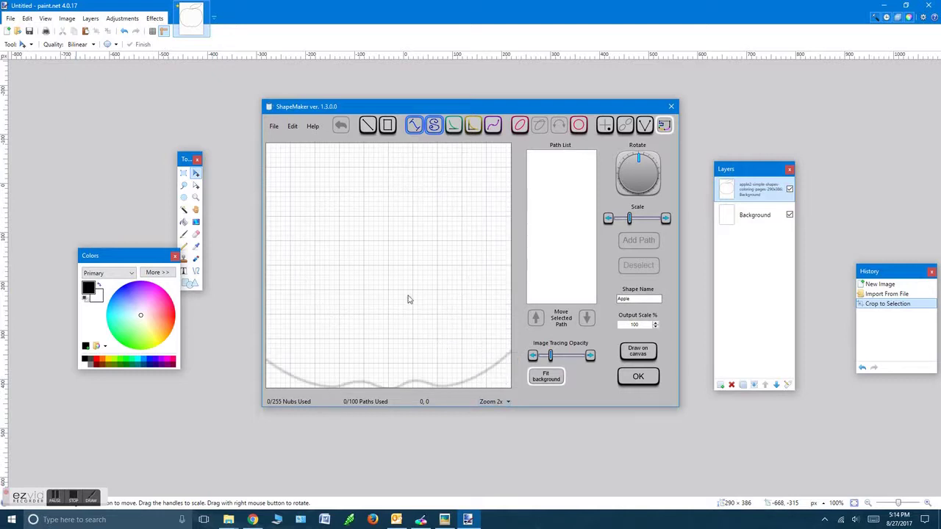
scroll(390, 249, "up", 3)
scroll(375, 301, "right", 3)
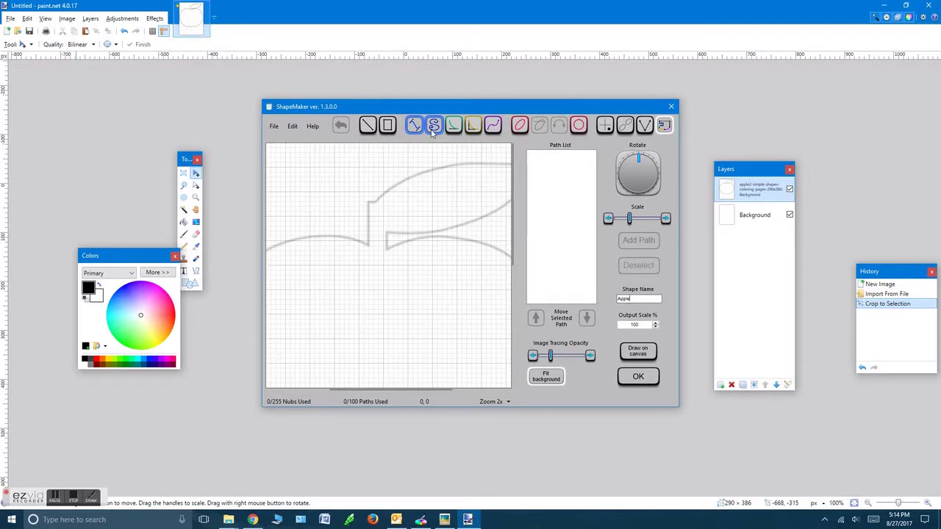
left_click(369, 249)
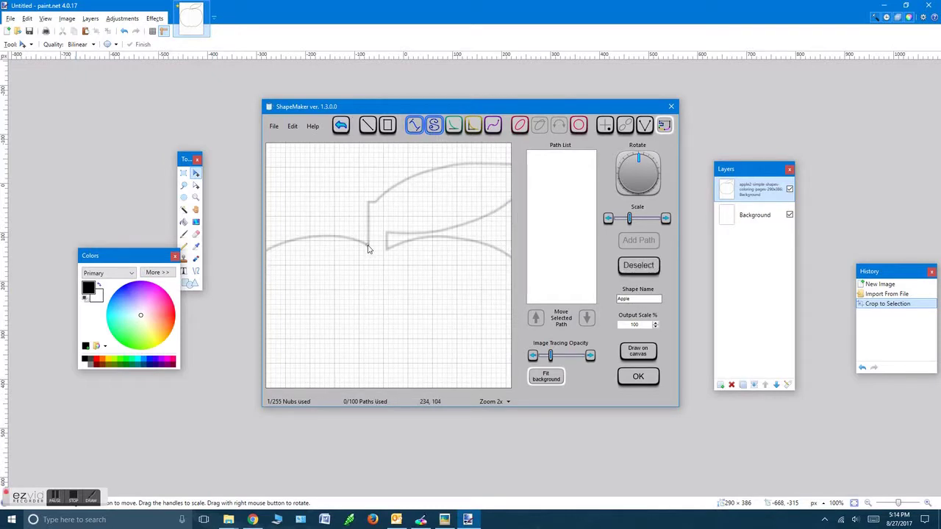
left_click(368, 202)
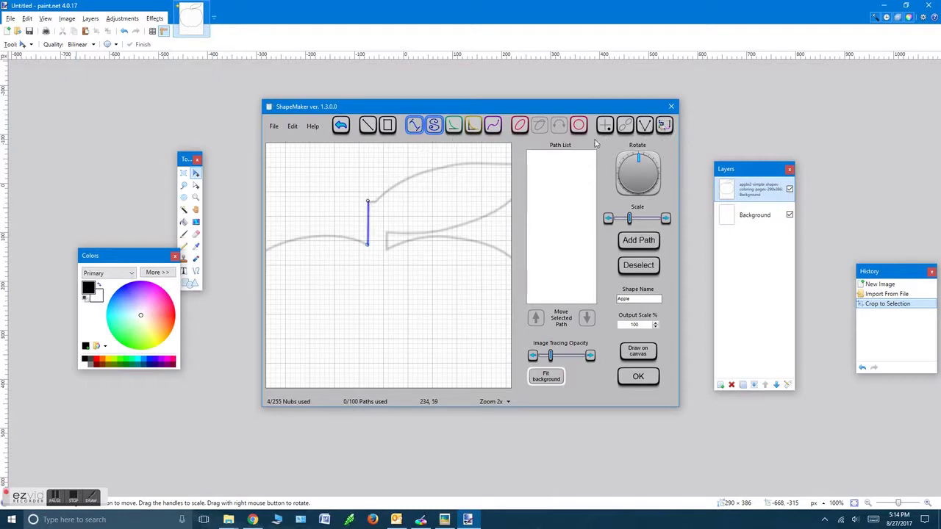
Extend the path from the stem onto the leaf's upper edge and reposition the new points to follow the outline.
left_click(374, 204)
left_click(427, 171)
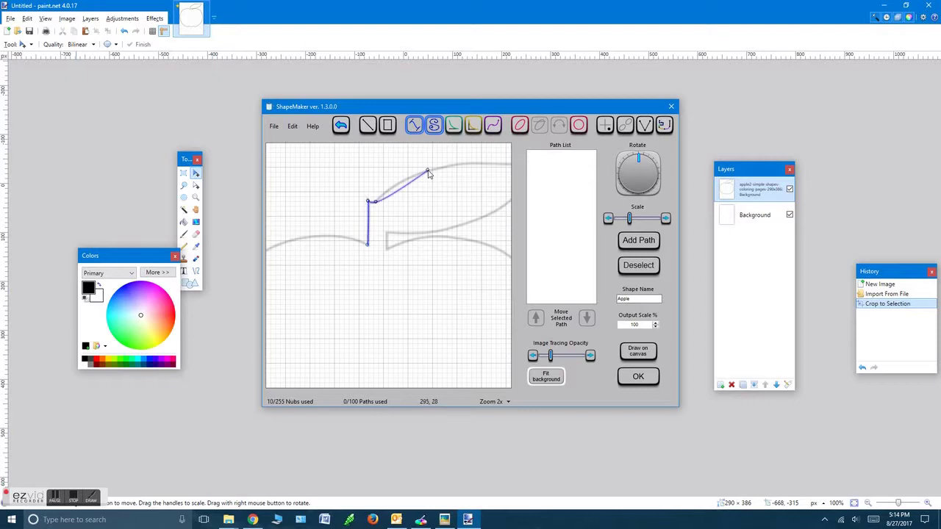
left_click_drag(375, 205, 410, 182)
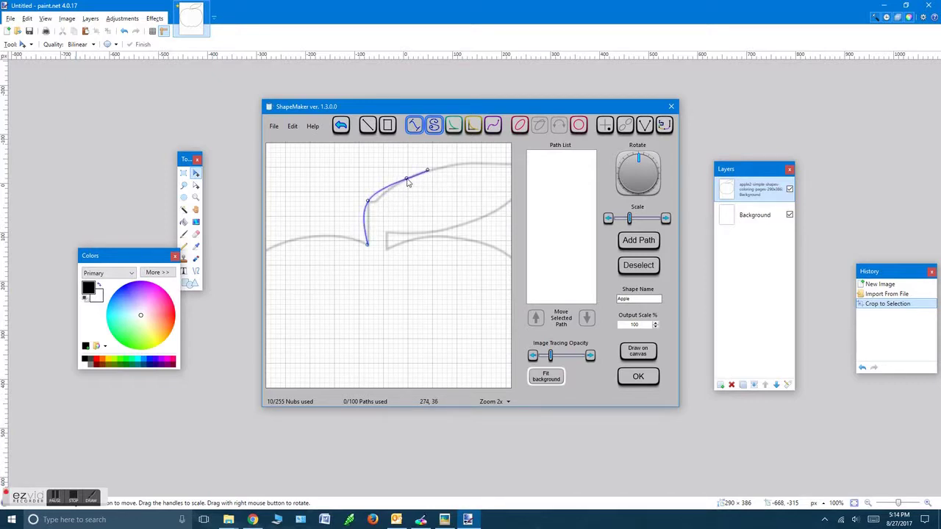
left_click_drag(370, 205, 403, 184)
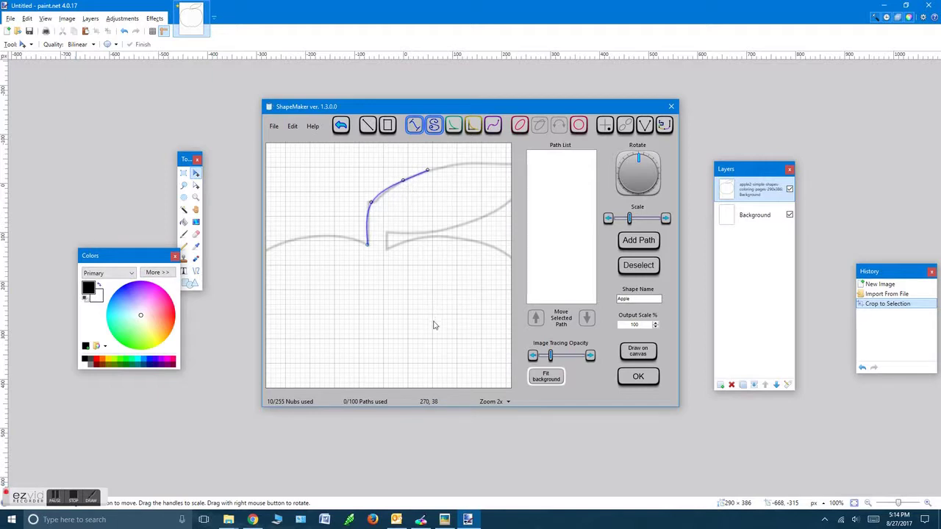
Continue the path along the leaf's upper edge to its tip, shifting the middle point onto the outline.
left_click_drag(434, 319, 302, 331)
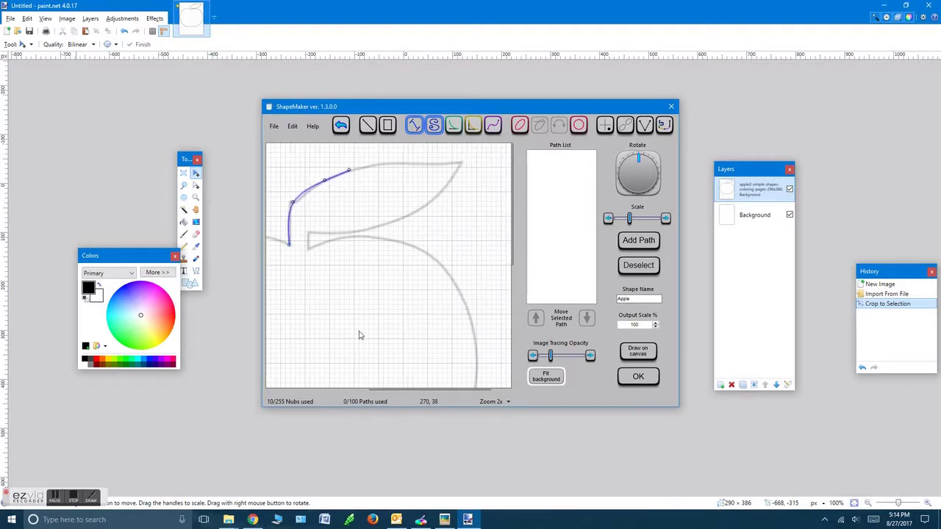
left_click(412, 165)
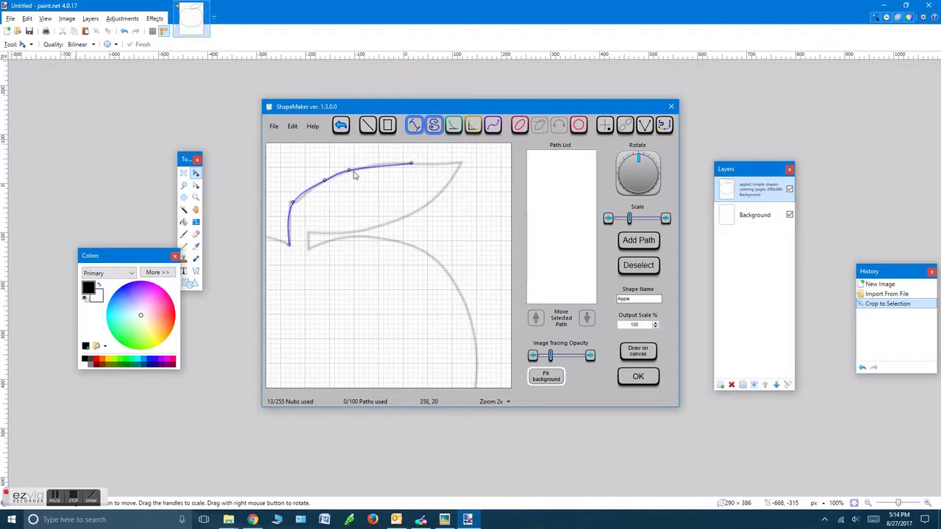
left_click_drag(349, 170, 362, 167)
left_click(460, 164)
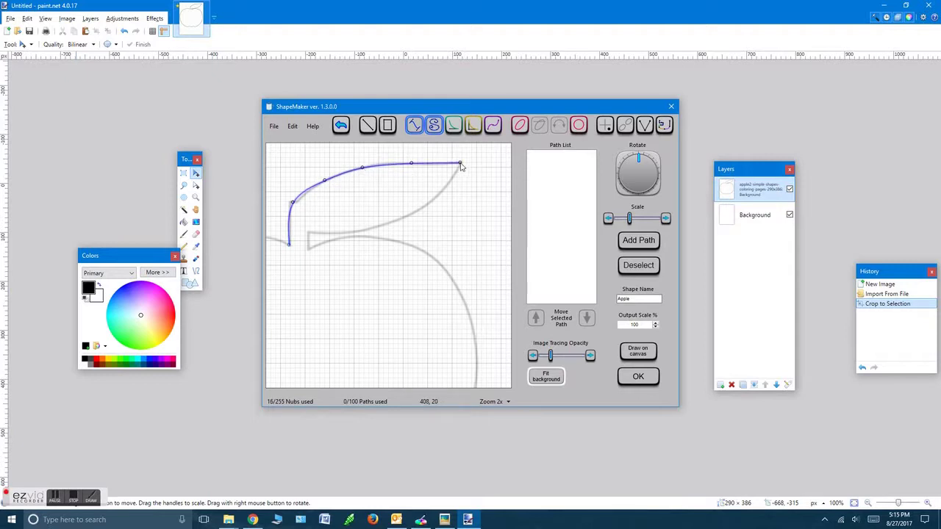
Trace the leaf's lower edge from the tip back to the stem and down to the notch in the apple's top.
left_click(432, 200)
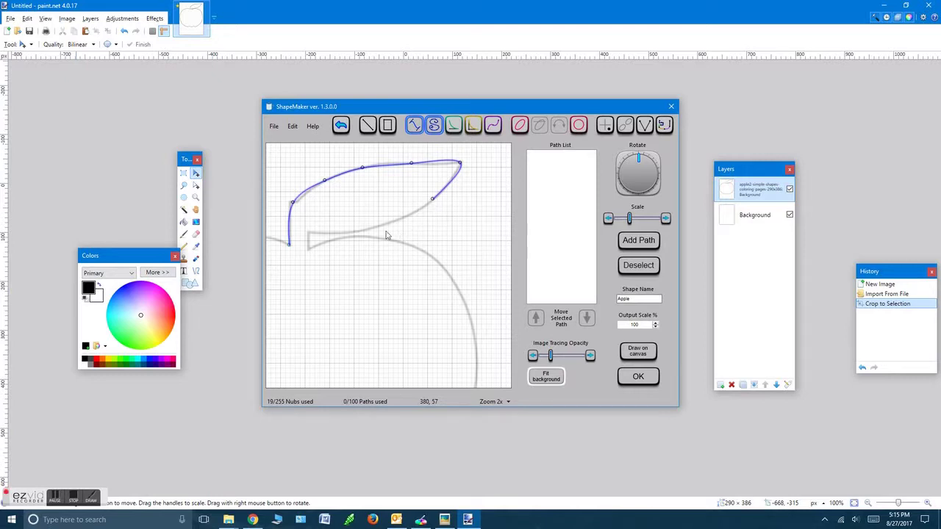
left_click(357, 231)
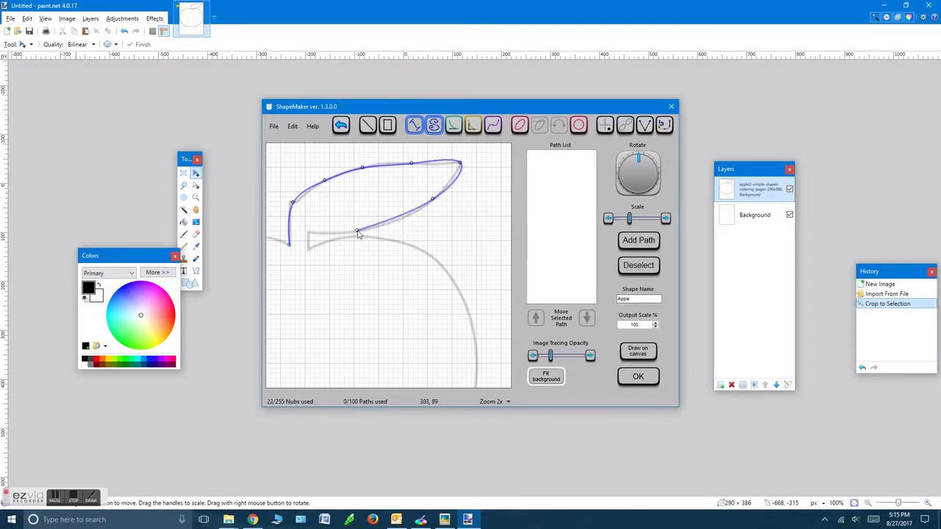
left_click(308, 232)
left_click(308, 250)
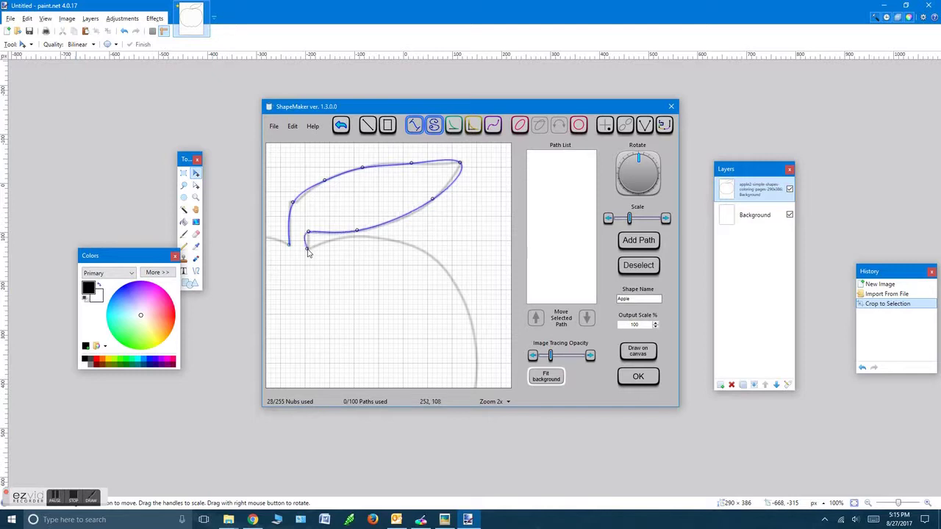
Add a segment from the notch along the apple's top edge, turn curve smoothing off and bend the segment with its handle to fit.
left_click(365, 238)
left_click(436, 127)
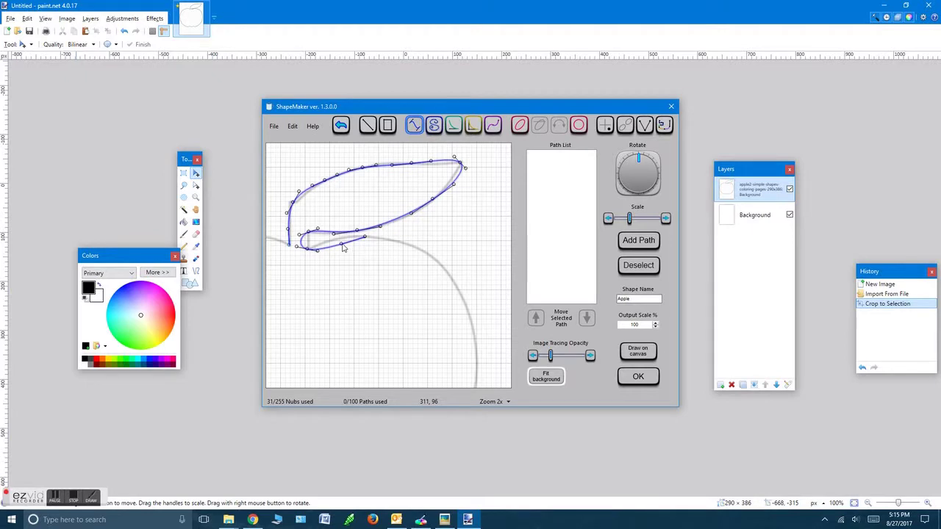
left_click_drag(340, 248, 342, 238)
left_click(319, 251)
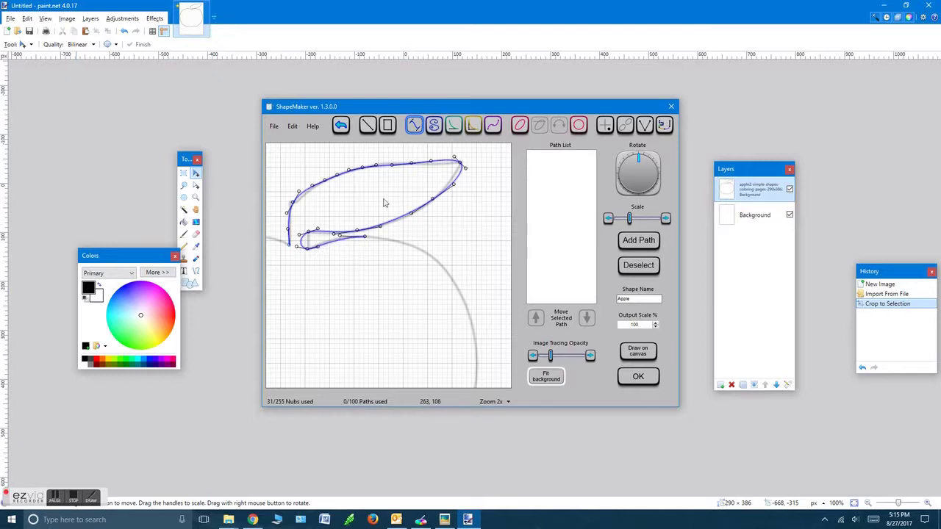
left_click(438, 125)
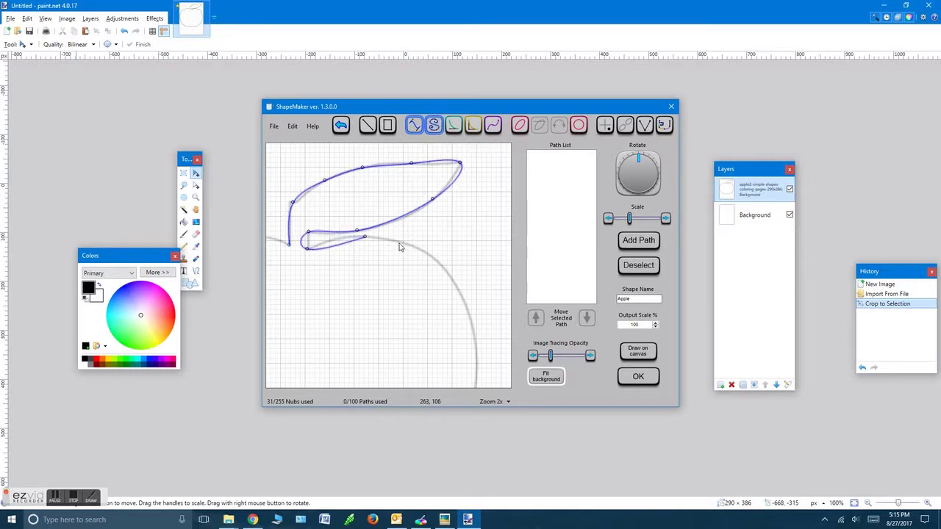
left_click(435, 127)
left_click_drag(341, 245, 340, 234)
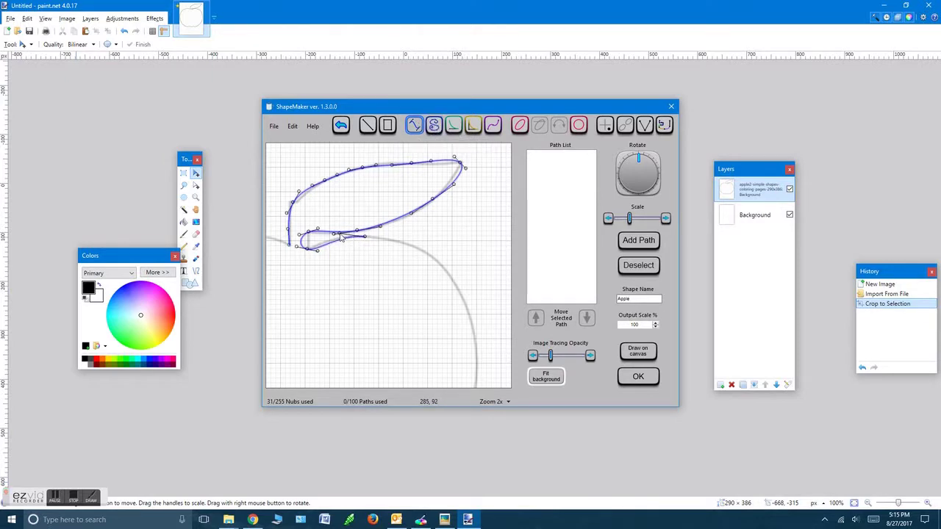
Trace the apple's upper-right shoulder down to its widest part, adjusting a handle so the curve follows the outline.
left_click(411, 246)
left_click(451, 278)
left_click_drag(434, 266, 440, 257)
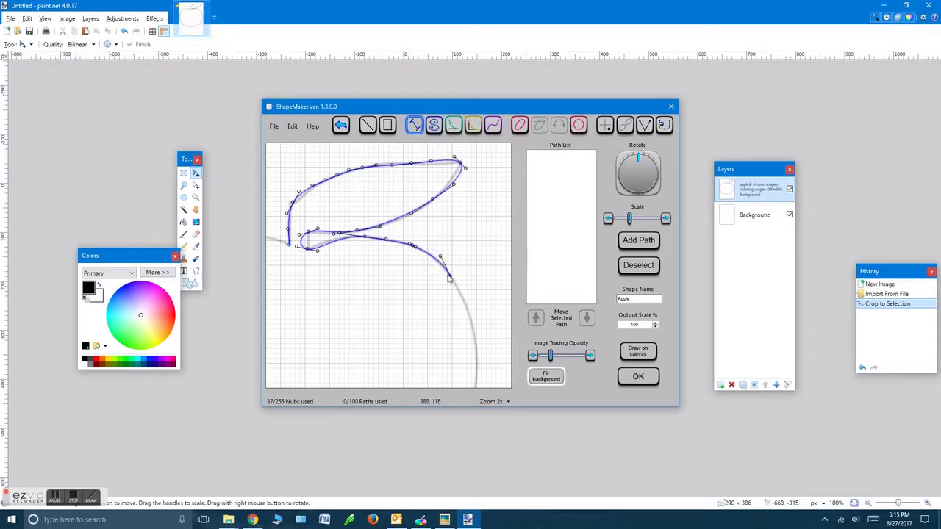
left_click(474, 337)
Continue the path down the apple's right side to its lower-right curve, pulling a handle outward to match the outline.
scroll(485, 309, "down", 3)
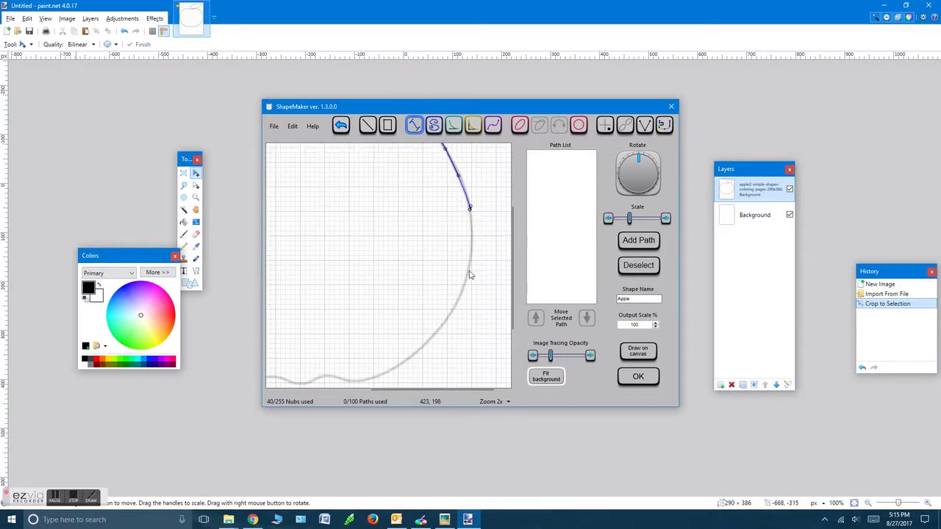
left_click(468, 274)
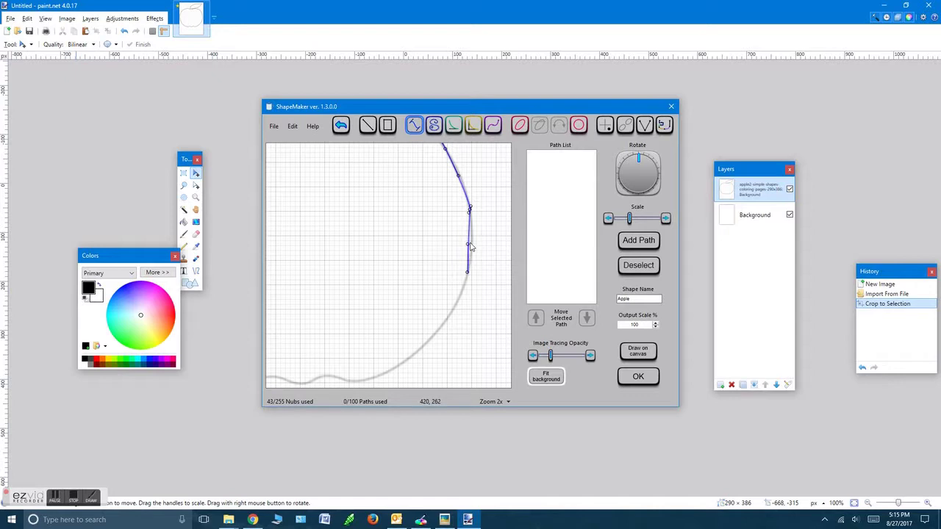
left_click_drag(469, 247, 474, 248)
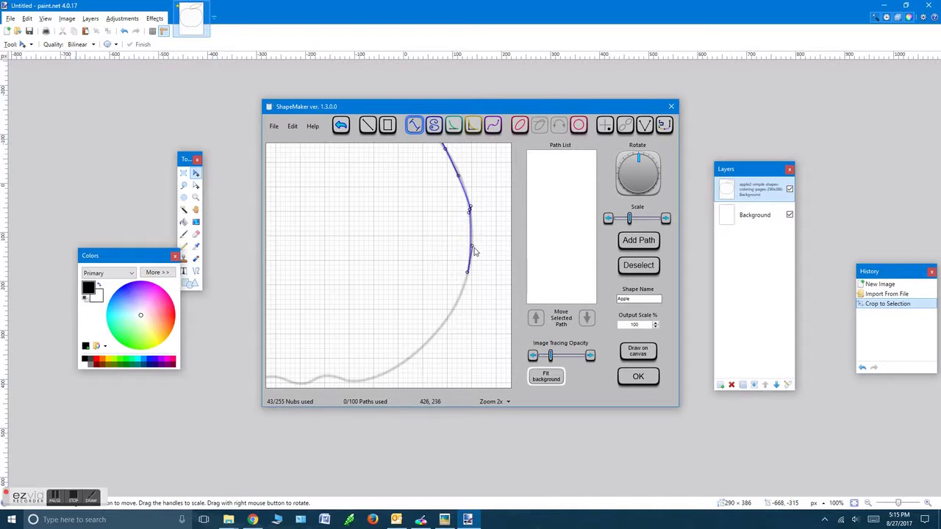
left_click(435, 335)
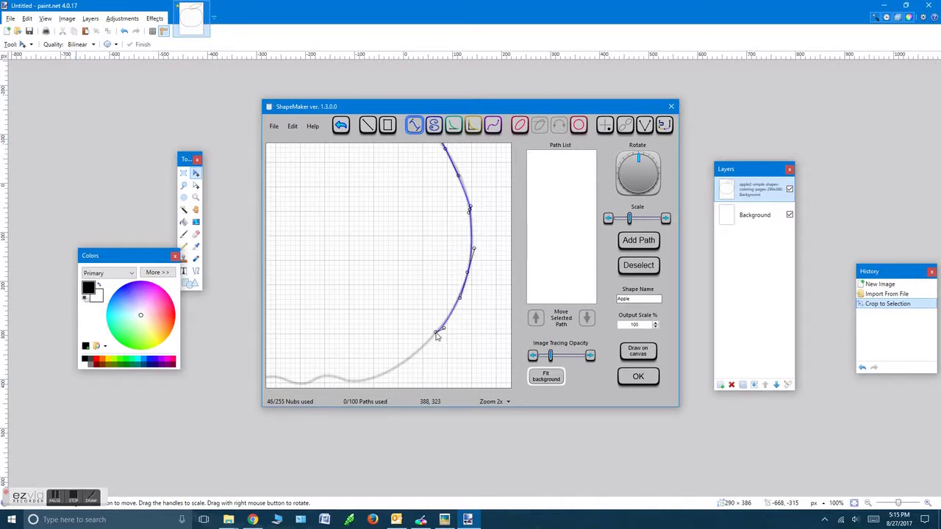
Trace the apple's lower-right curve down to its base, pulling a handle so the path follows the outline.
left_click(380, 376)
left_click_drag(398, 359, 404, 371)
left_click(345, 380)
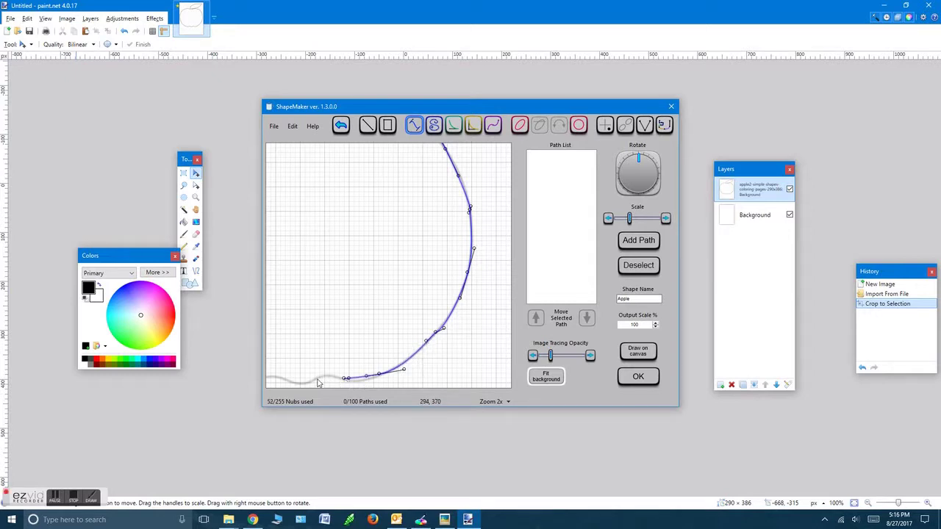
Continue the path along the wavy bumps of the apple's base, shaping each bump with its handles.
left_click(312, 382)
mouse_move(340, 381)
left_mouse_down()
mouse_move(332, 368)
mouse_move(358, 387)
left_mouse_up()
scroll(452, 254, "down", 3)
scroll(452, 255, "left", 3)
left_click(403, 302)
left_click(359, 302)
left_click_drag(376, 302, 377, 298)
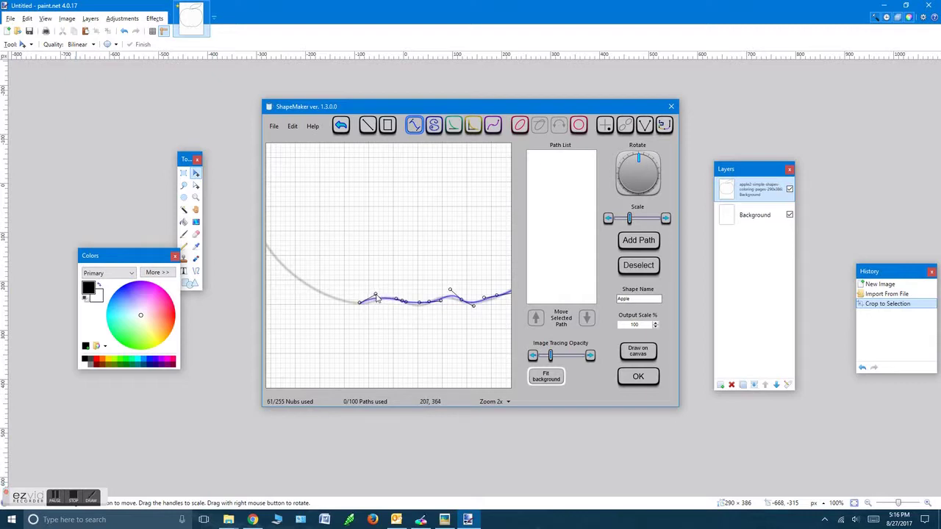
Trace the apple's lower-left curve upward in two segments and adjust their handles to fit the outline.
left_click(317, 294)
left_click_drag(317, 293, 300, 277)
left_click_drag(343, 313, 337, 306)
mouse_move(326, 231)
left_mouse_down()
mouse_move(407, 299)
mouse_move(405, 310)
left_mouse_up()
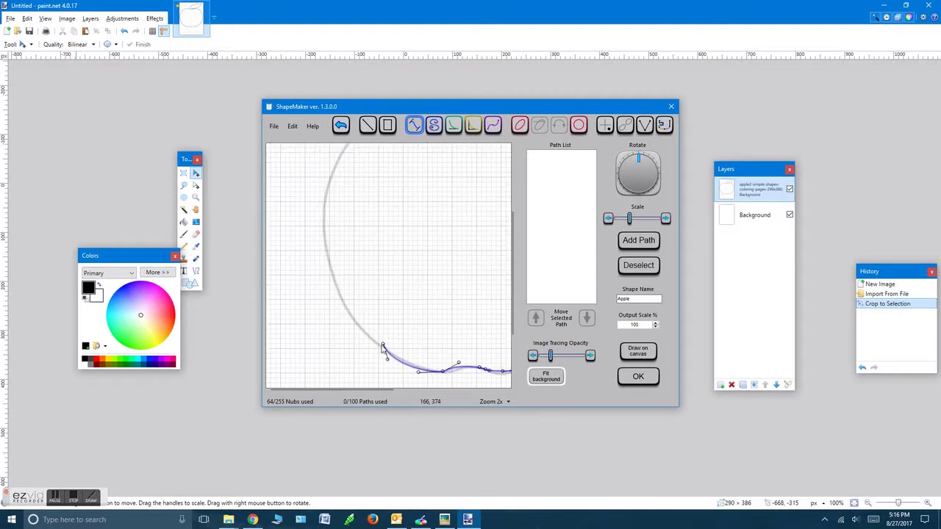
left_click(345, 308)
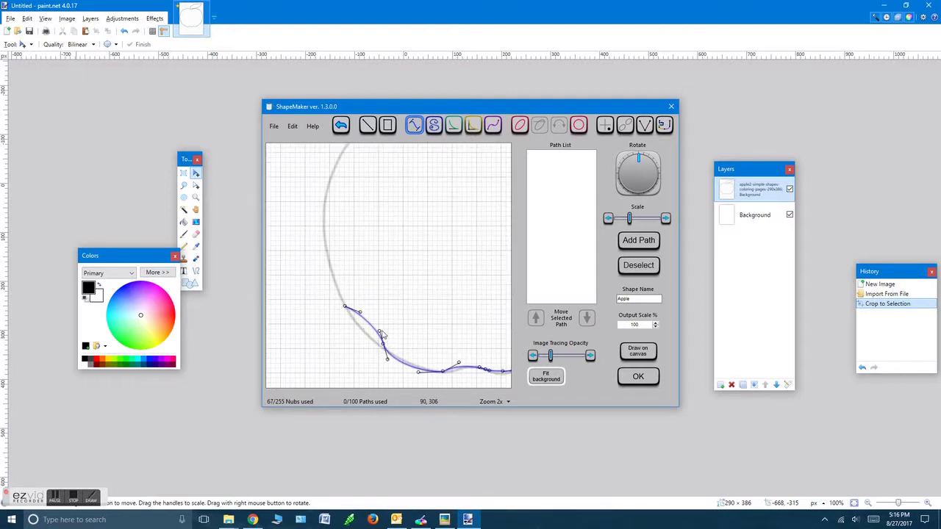
left_click_drag(381, 337, 391, 371)
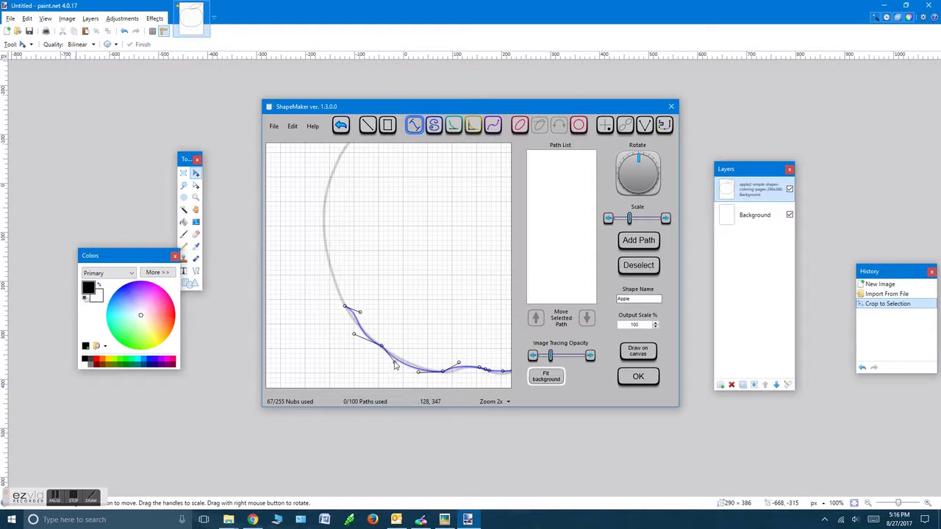
left_click_drag(395, 363, 358, 322)
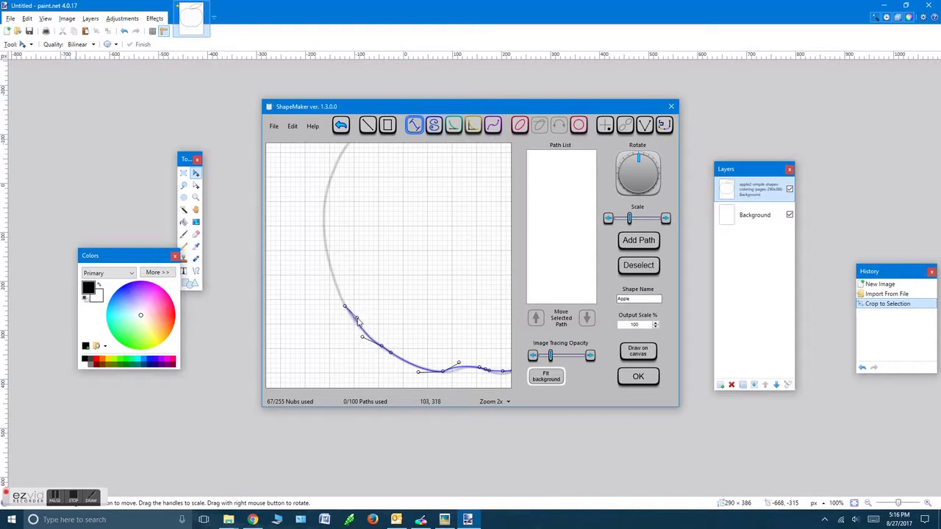
Trace the apple's left side past its widest part, adjusting the handles of both segments to match the outline.
left_click(324, 245)
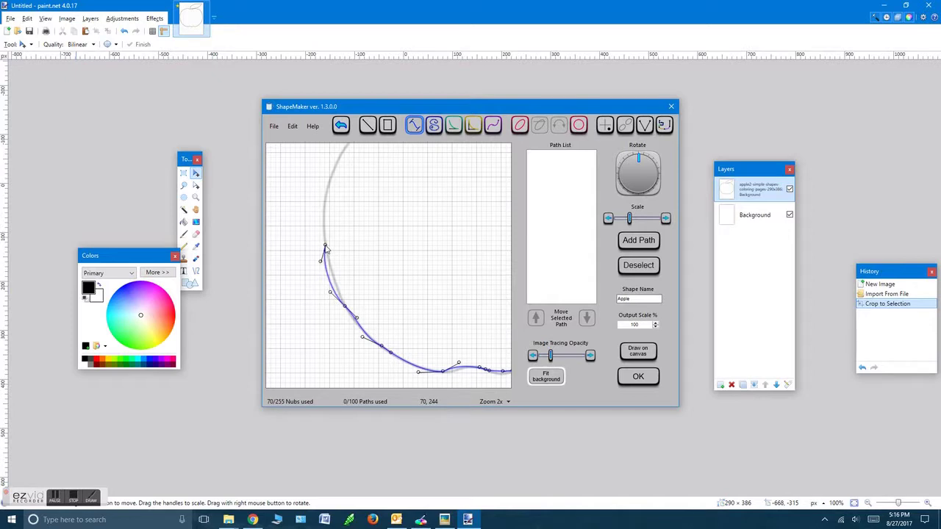
left_click(335, 169)
left_click_drag(331, 228, 322, 209)
left_click_drag(321, 266, 333, 289)
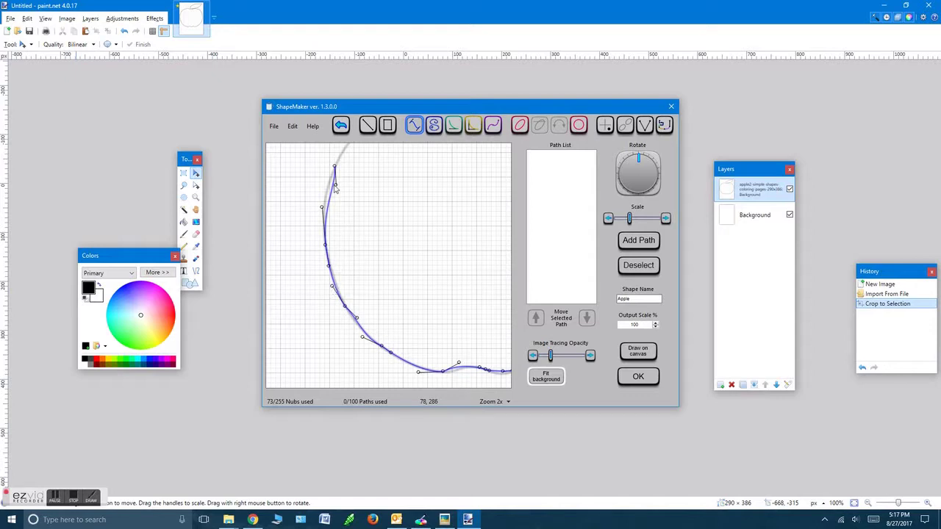
left_click_drag(335, 188, 331, 189)
Trace the apple's upper-left shoulder up to the highest point of its top edge.
scroll(403, 235, "up", 1)
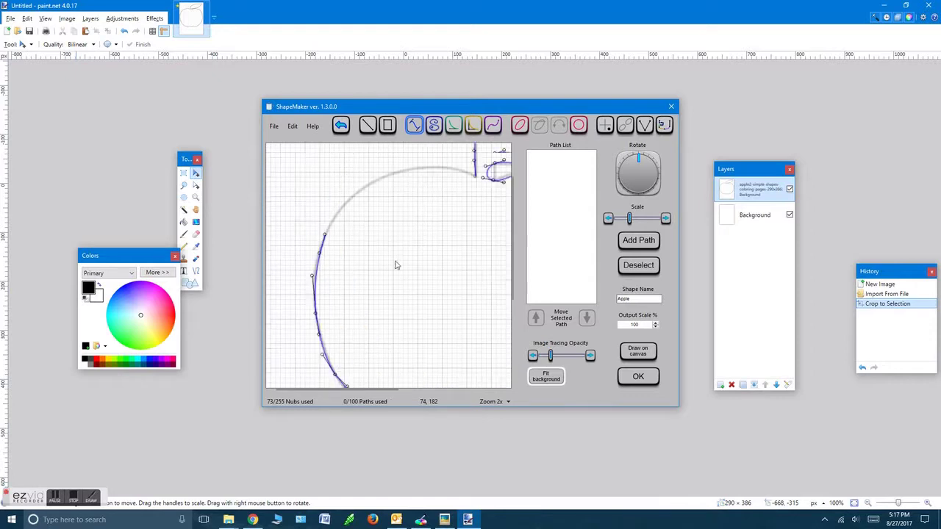
scroll(400, 242, "up", 5)
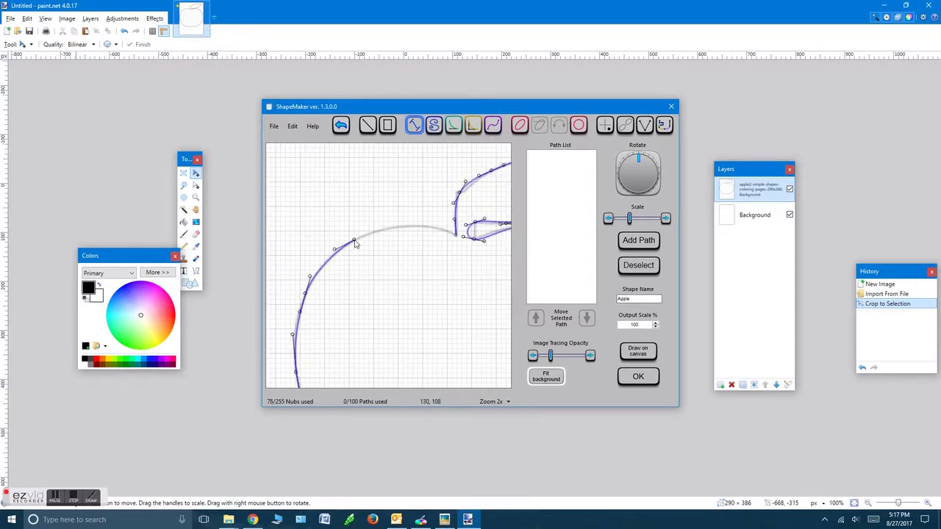
left_click(412, 227)
Close the curve back to its start at the stem notch, bend the end to fit, and add the path to the list.
left_click(665, 127)
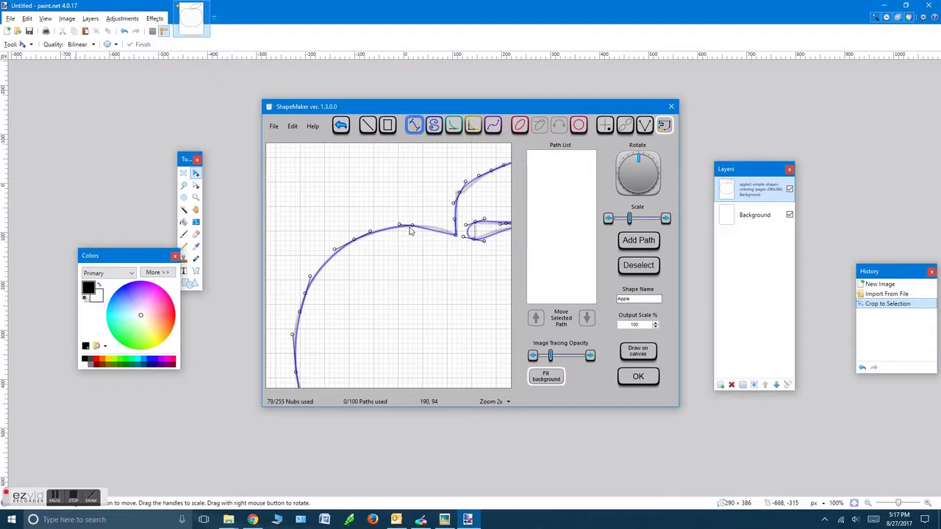
mouse_move(412, 228)
left_mouse_down()
mouse_move(421, 228)
mouse_move(391, 222)
mouse_move(429, 231)
left_mouse_up()
left_click(636, 243)
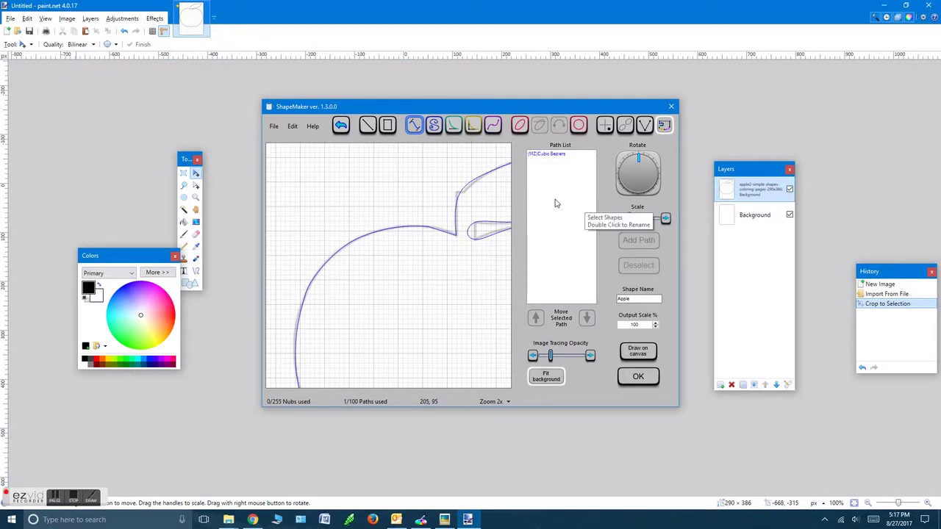
Export the apple as a PDN shape named Apple.xaml into the Desktop folder that holds the apple source picture.
left_click(274, 127)
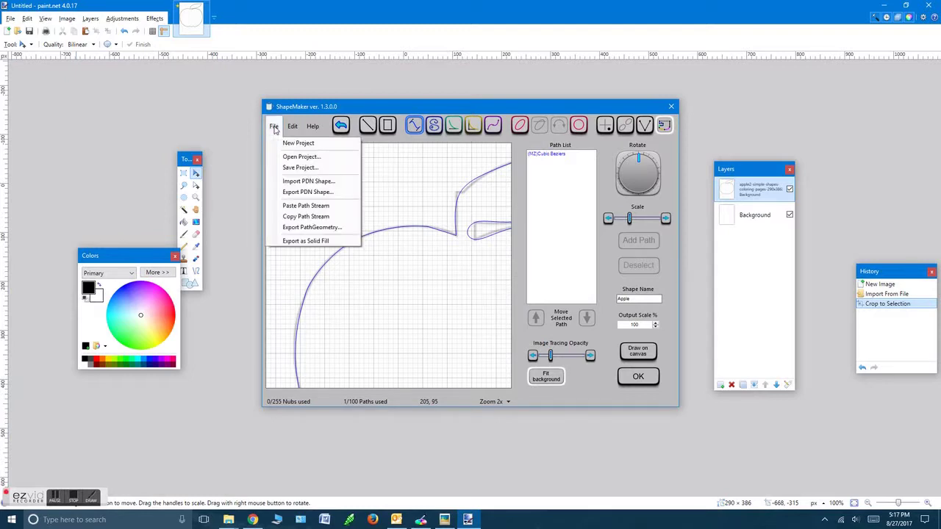
left_click(330, 193)
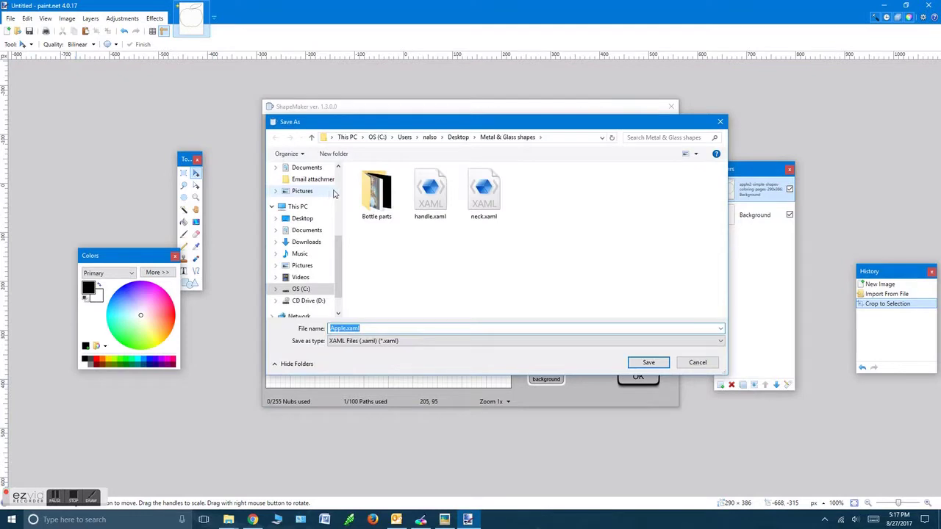
left_click(302, 219)
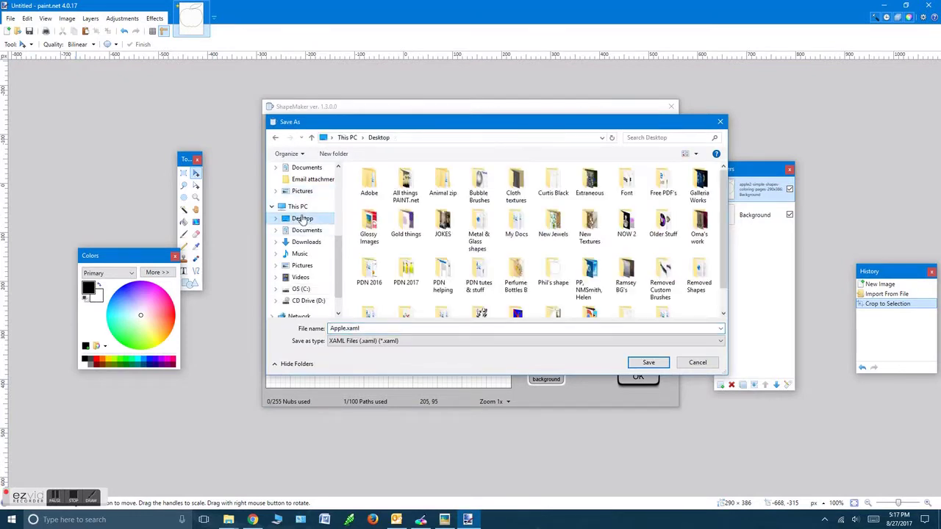
left_click_drag(724, 213, 724, 232)
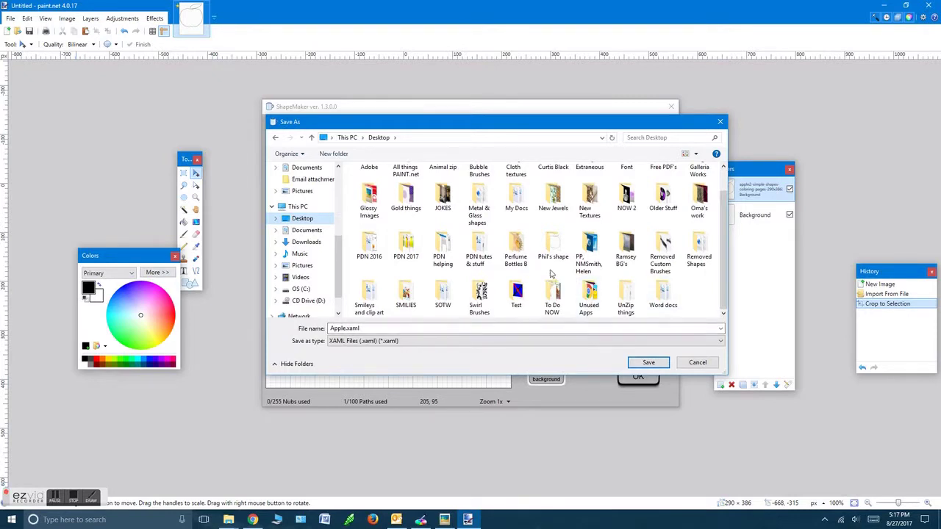
double_click(550, 245)
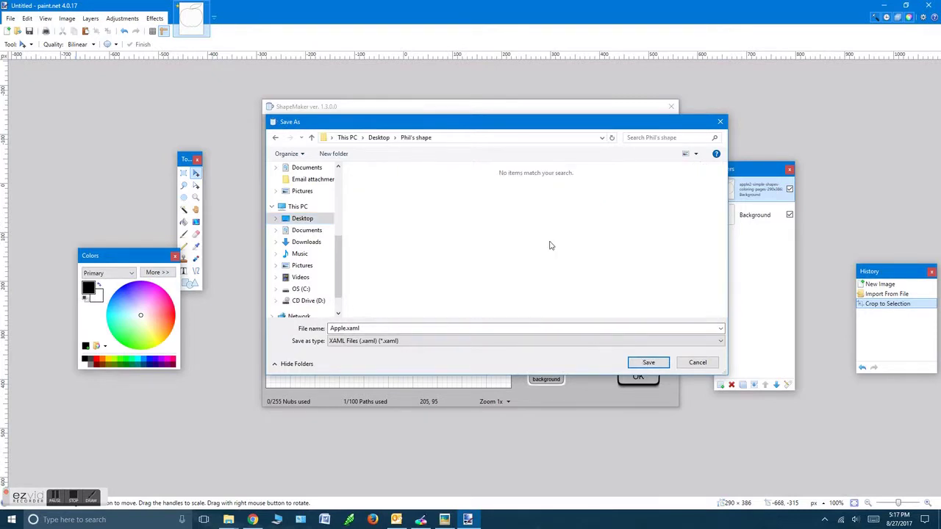
left_click(649, 363)
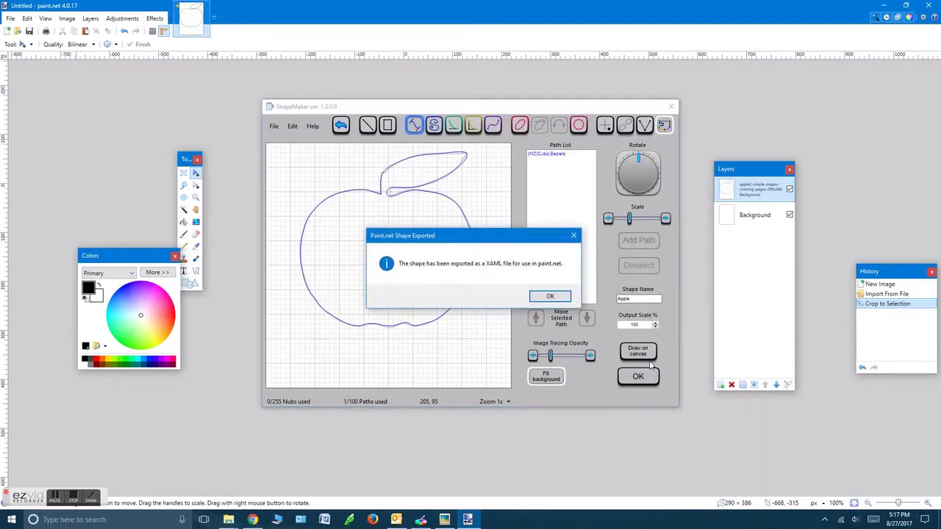
left_click(557, 297)
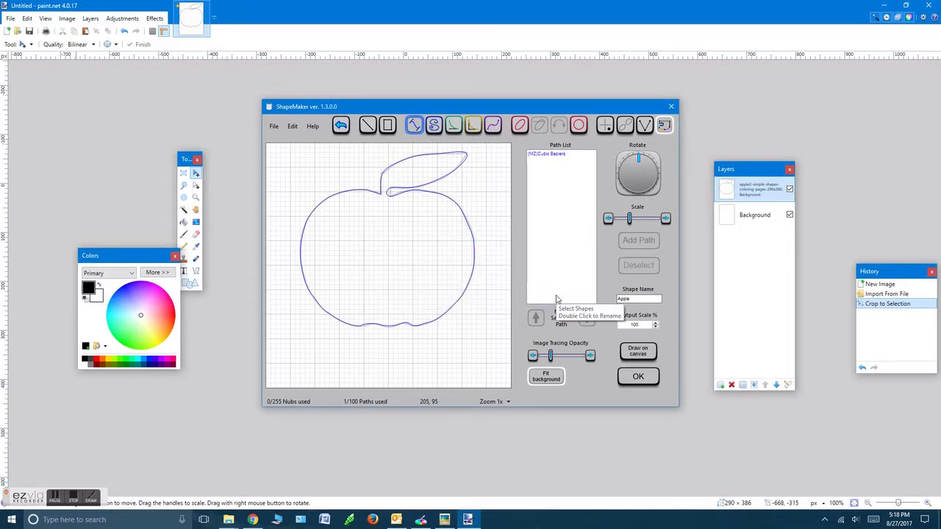
Finish ShapeMaker and quit paint.net without saving the image.
left_click(636, 378)
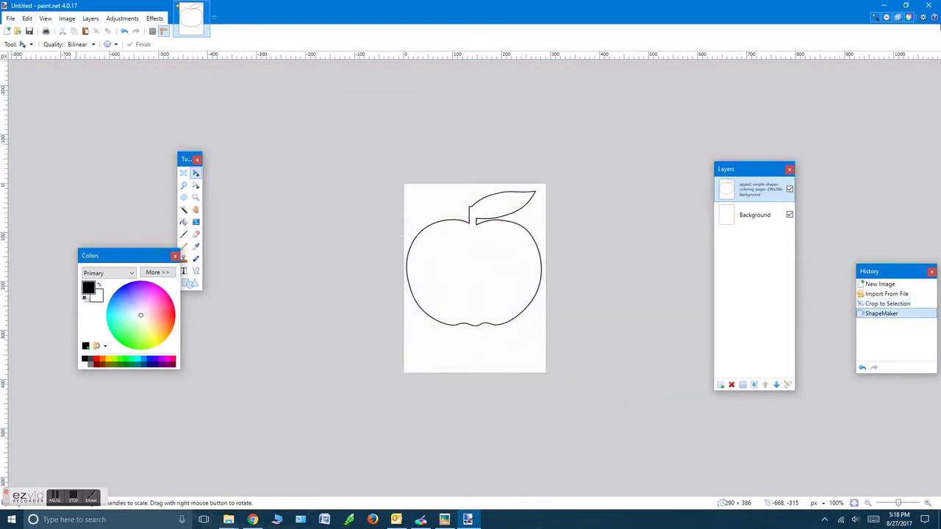
left_click(927, 7)
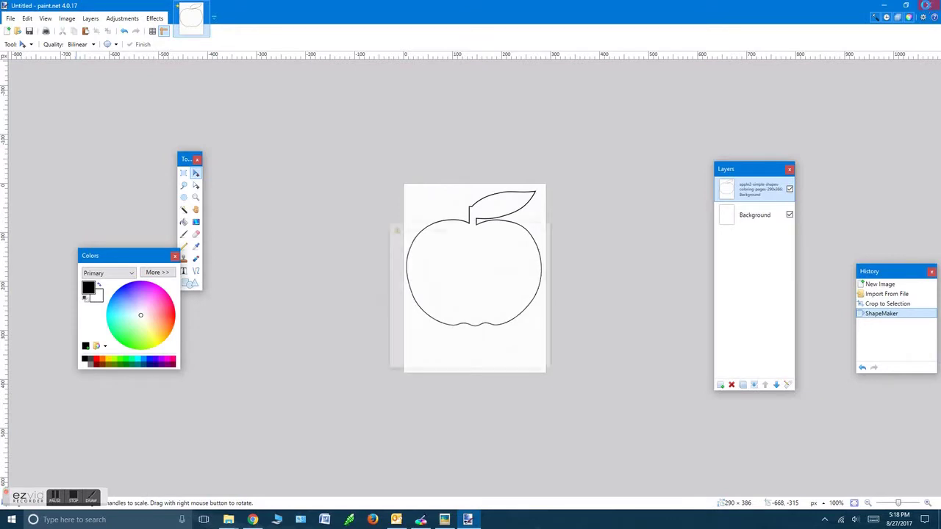
left_click(416, 324)
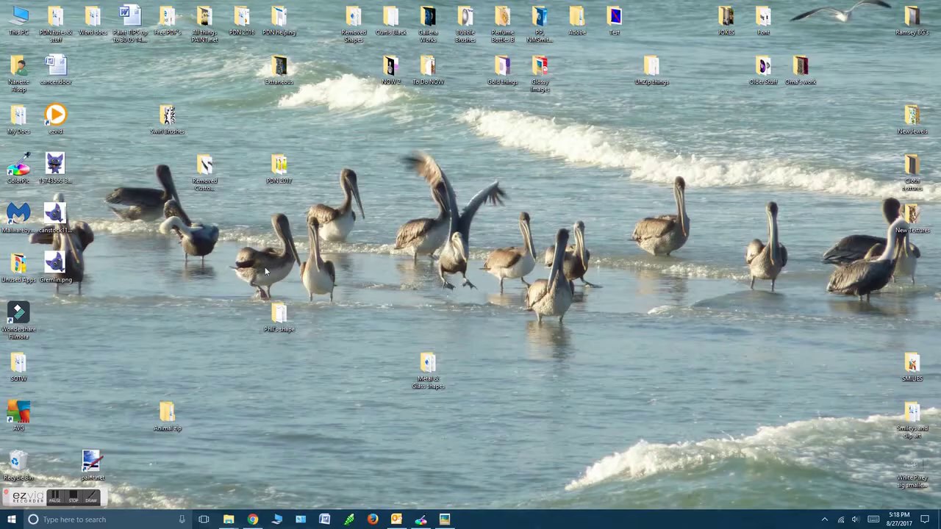
Open the Shapes folder under C:, Program Files, paint.net in File Explorer and move its window aside.
double_click(19, 22)
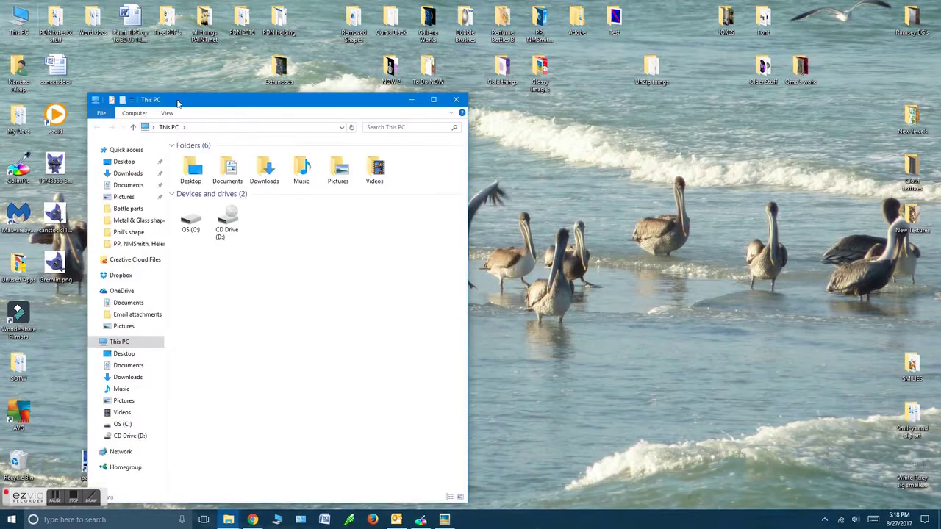
double_click(191, 220)
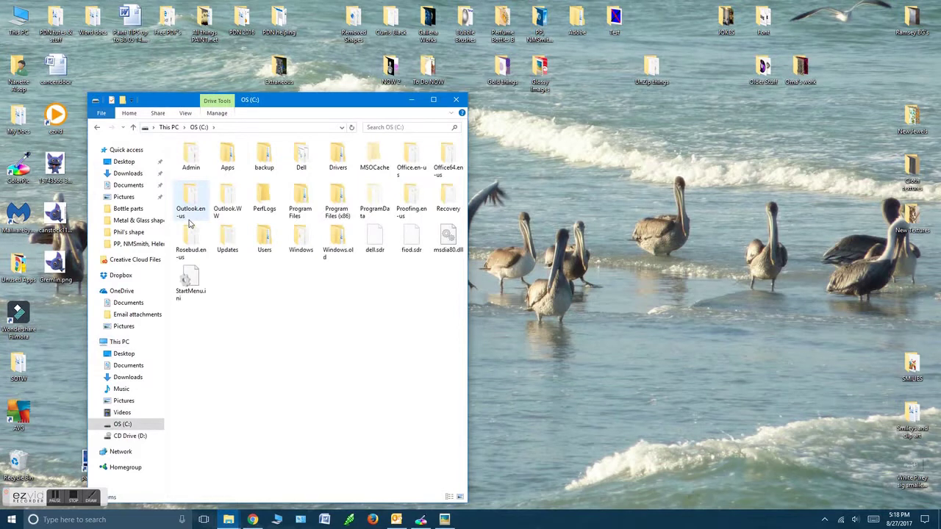
double_click(300, 197)
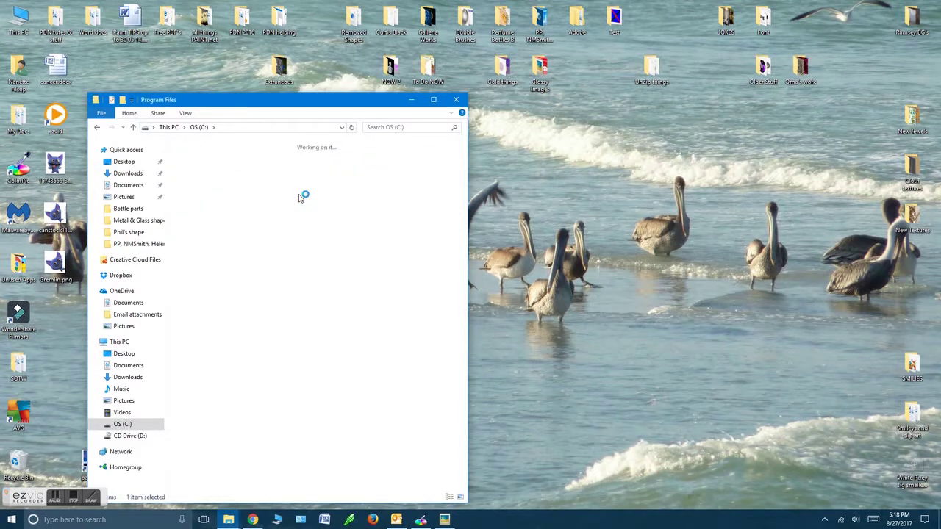
double_click(445, 208)
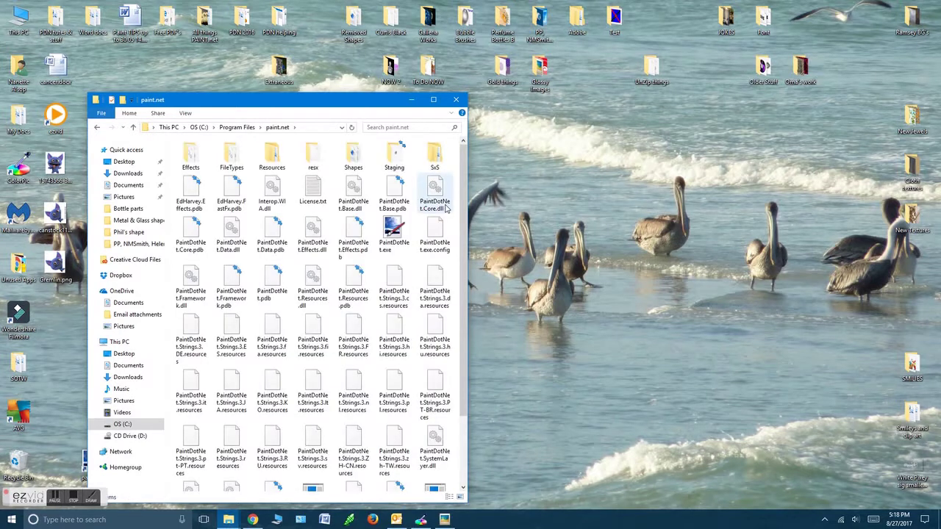
double_click(350, 158)
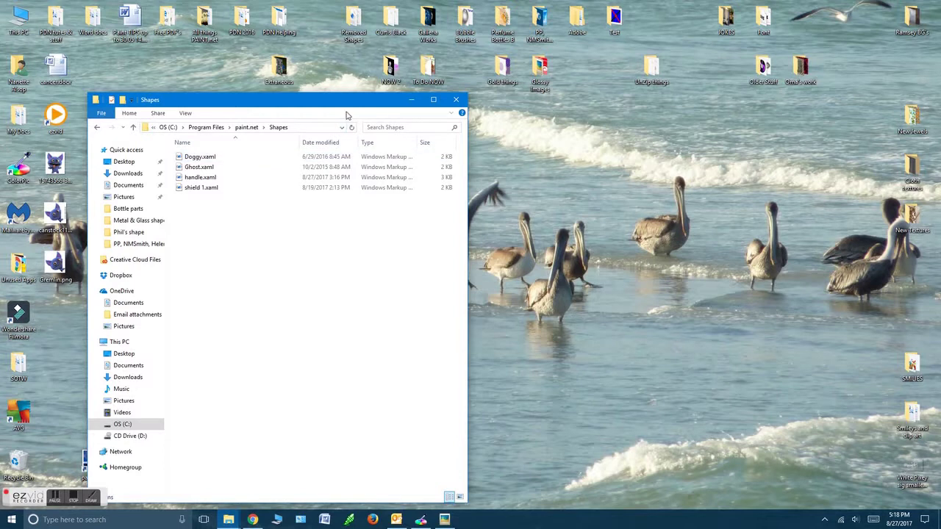
left_click_drag(342, 104, 759, 46)
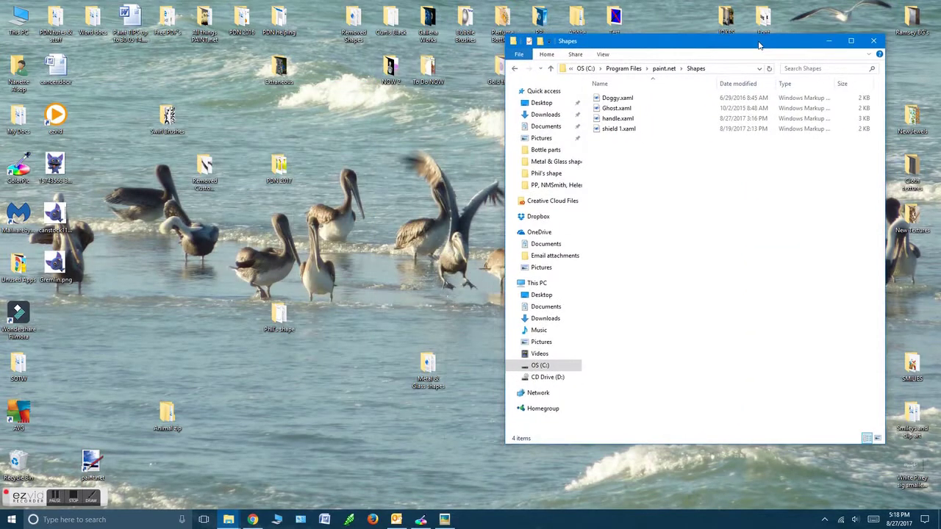
Copy Apple.xaml from its Desktop folder into paint.net's Shapes folder with administrator permission, and close both folder windows.
double_click(280, 316)
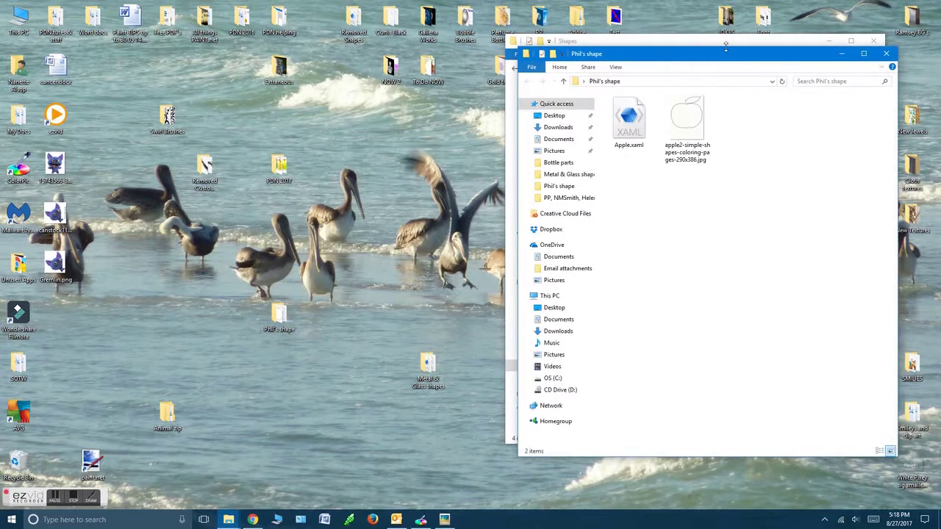
left_click_drag(720, 59, 252, 49)
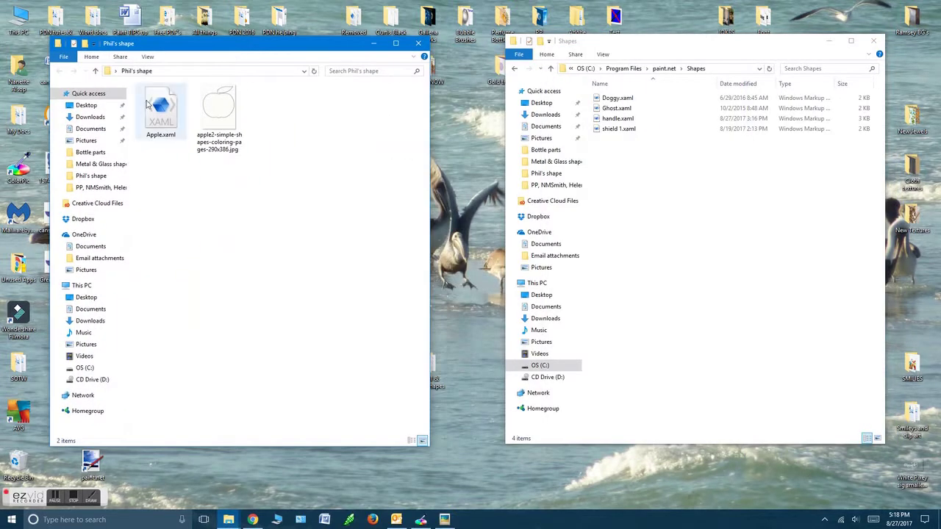
left_click_drag(163, 129, 666, 212)
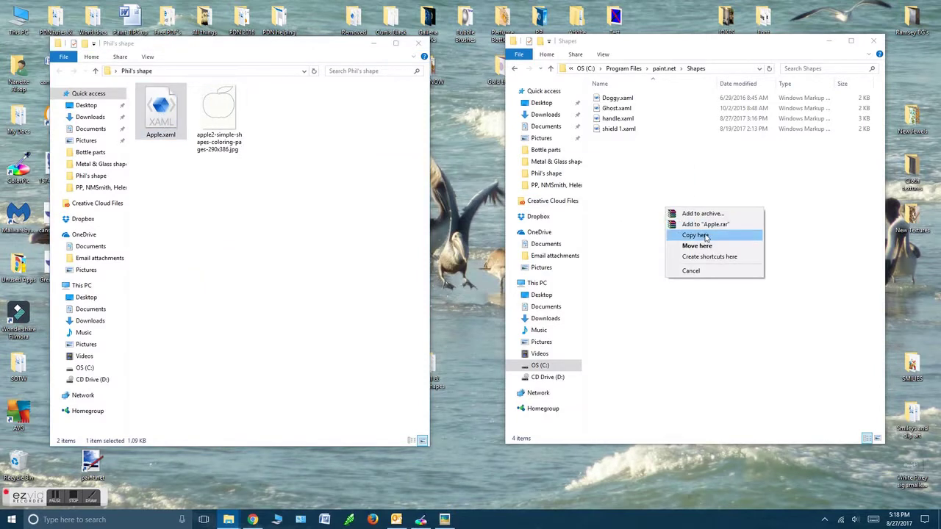
left_click(705, 237)
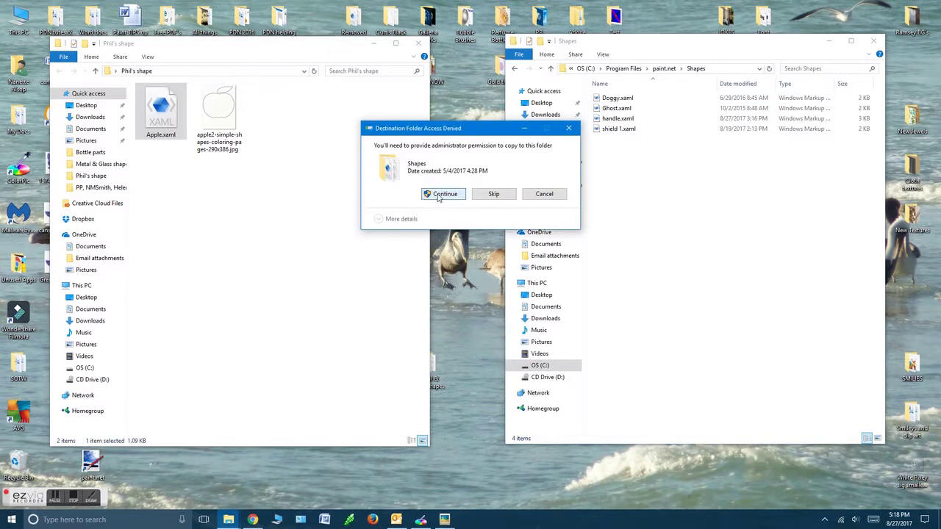
left_click(443, 194)
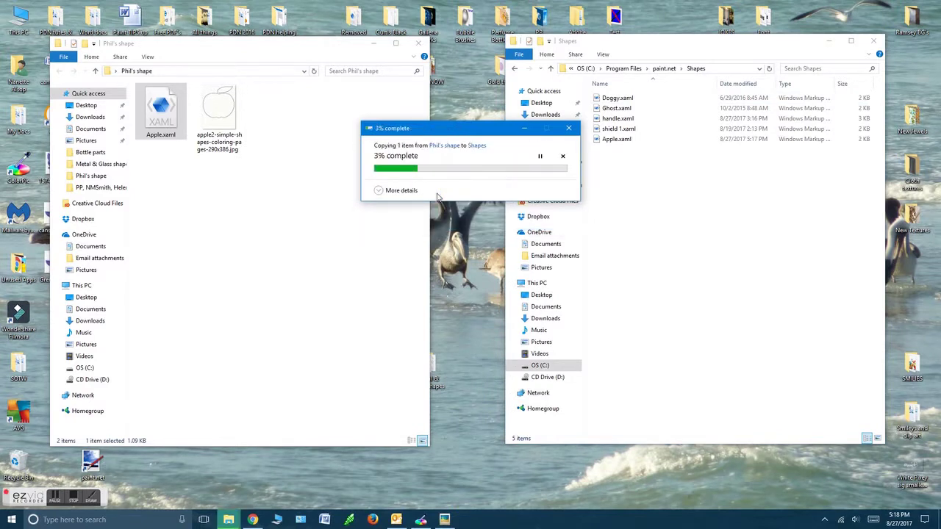
left_click(417, 44)
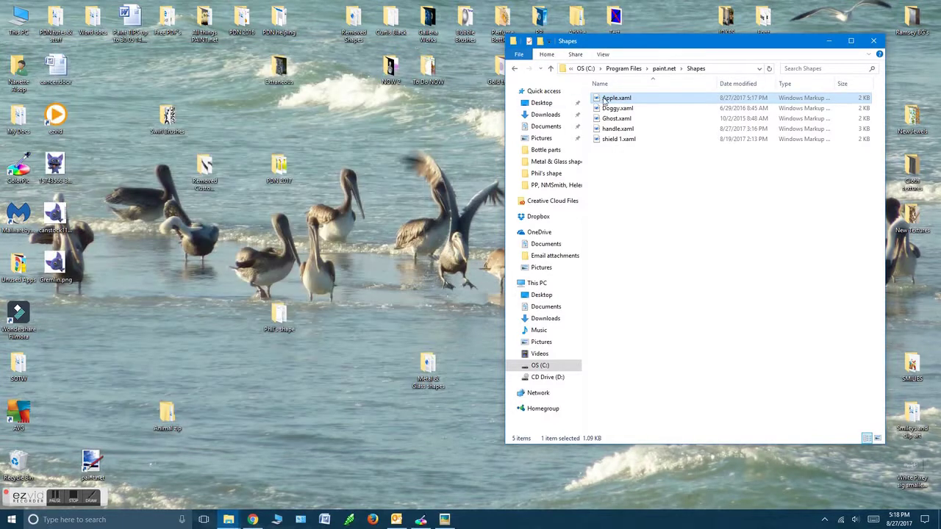
left_click(873, 41)
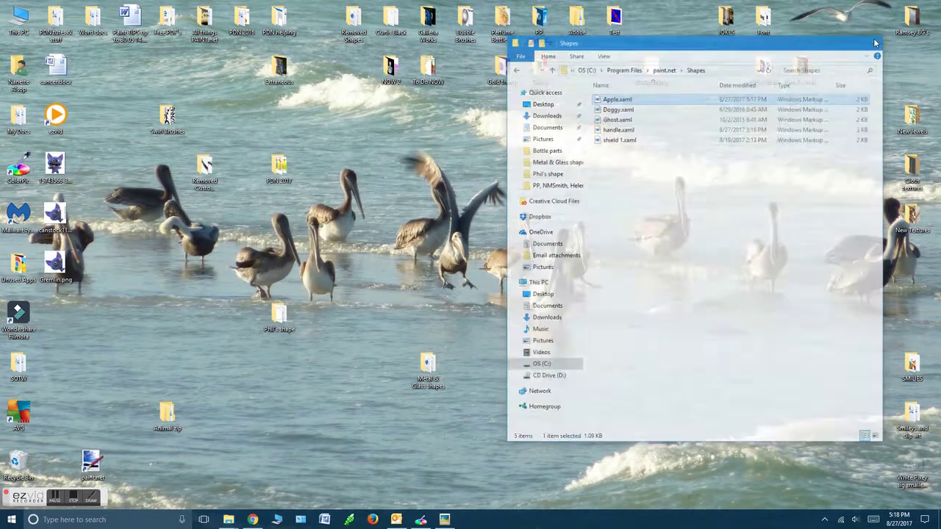
Start paint.net, move the Colors window clear of the Tools window, and set the primary color to dark gray from the palette.
double_click(89, 459)
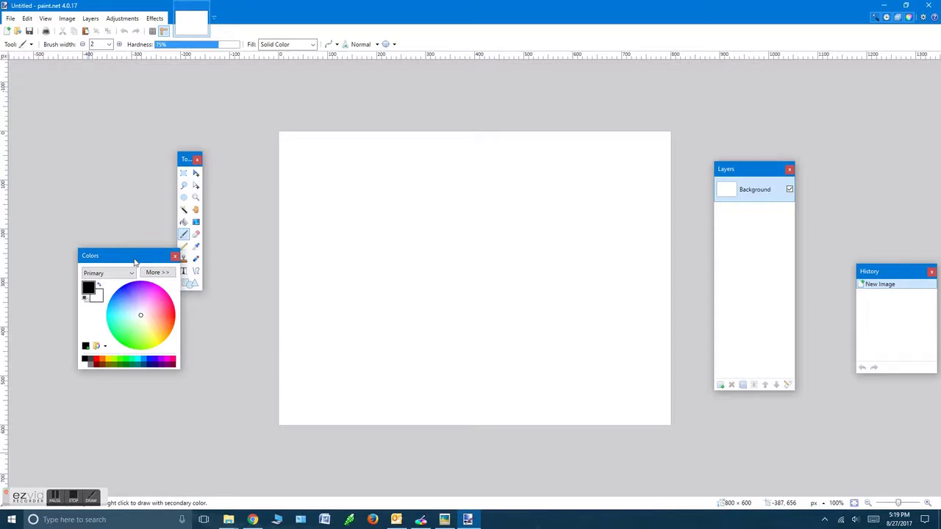
left_click_drag(125, 260, 87, 234)
left_click(124, 259)
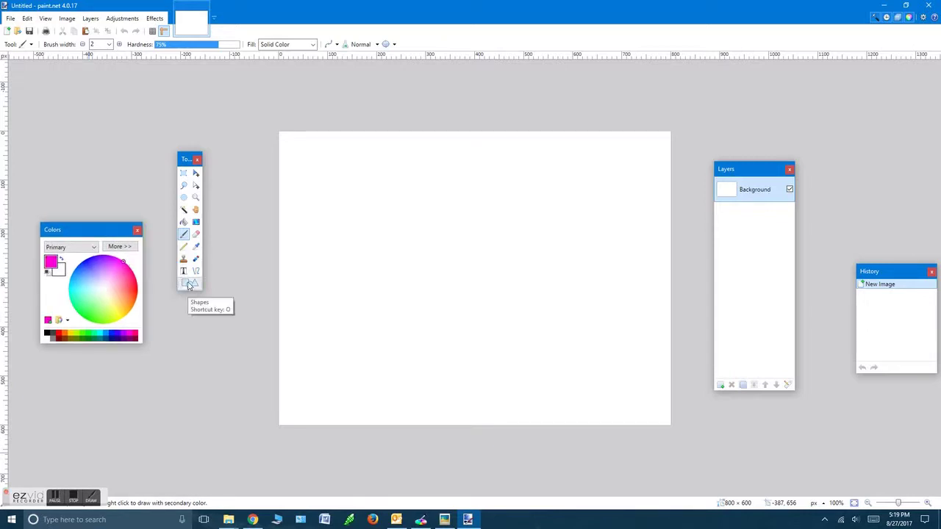
left_click(52, 334)
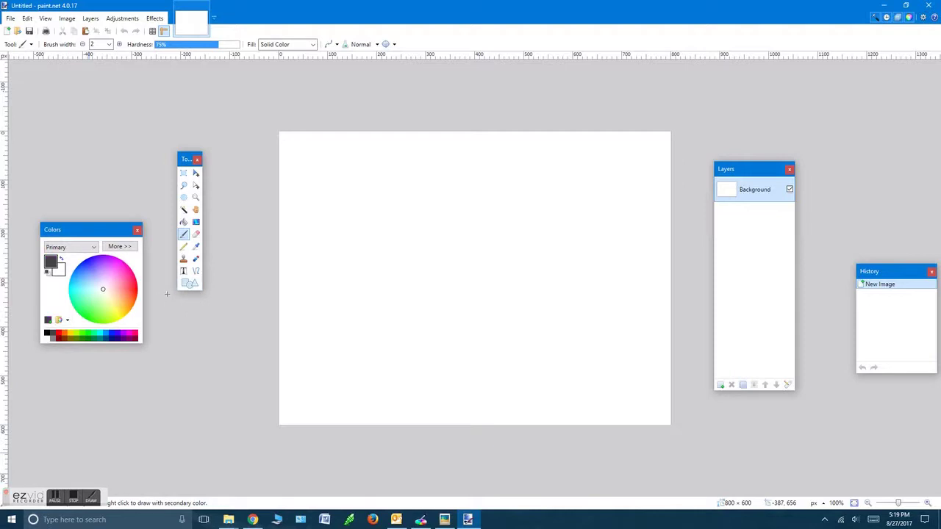
Activate the Shapes tool, add a new layer above the Background, and move the Layers window nearer to the canvas center.
left_click(189, 284)
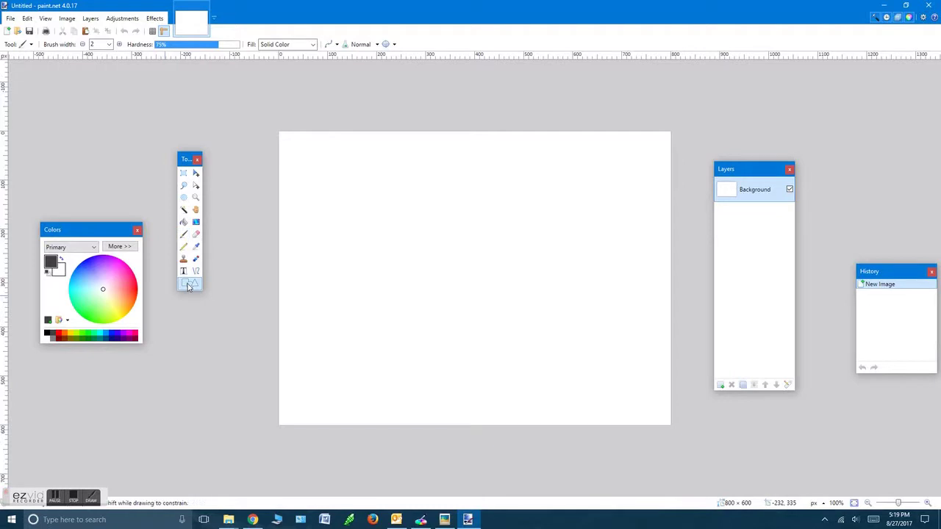
left_click(719, 388)
left_click_drag(755, 170, 693, 177)
left_click_drag(625, 185, 604, 187)
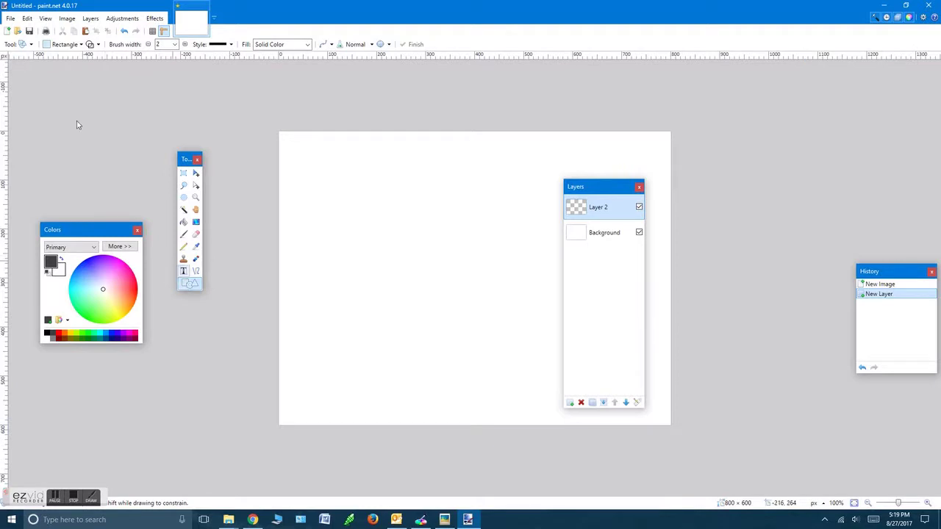
Draw the custom Apple shape on the new layer, about 350 pixels wide and high, and finish it.
left_click(81, 45)
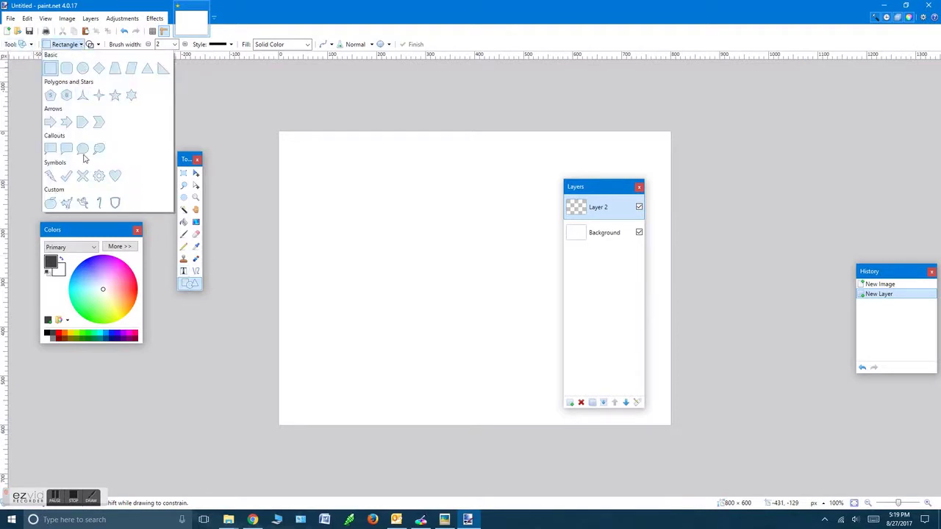
left_click(50, 203)
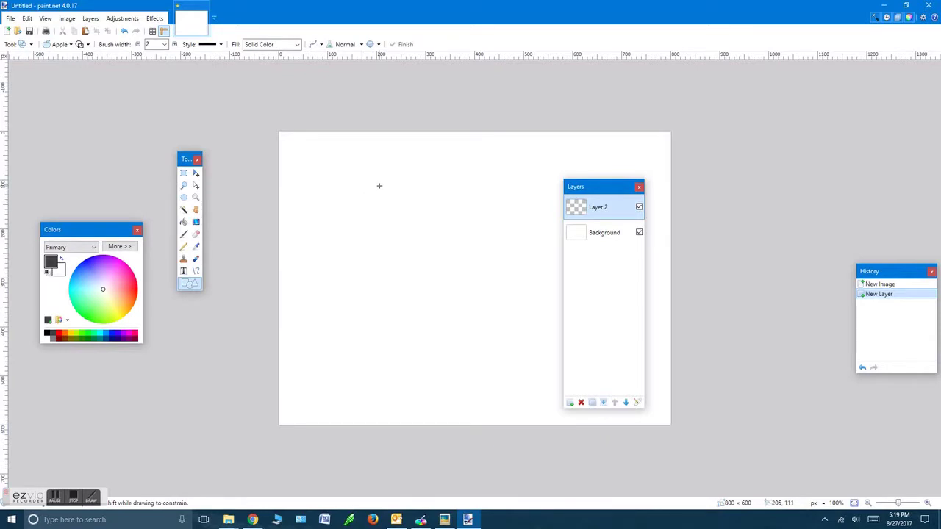
left_click_drag(370, 194, 541, 429)
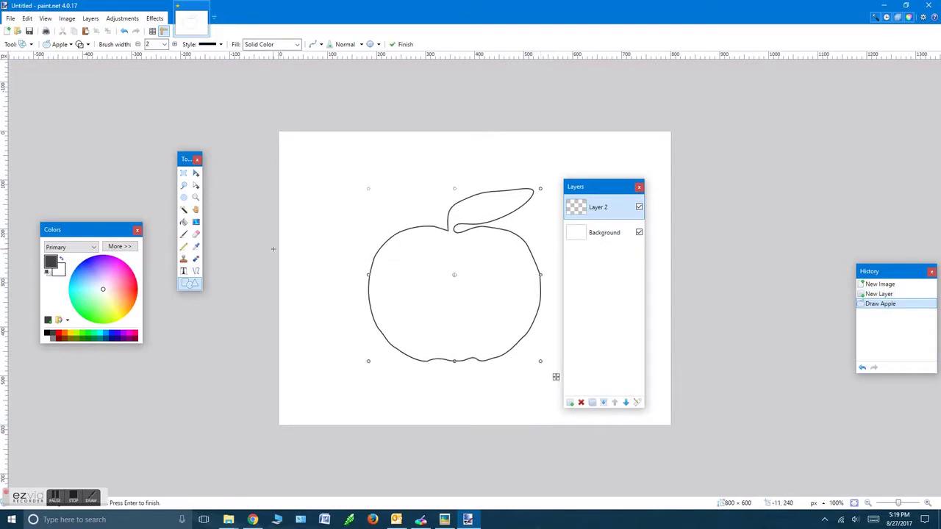
key("Return")
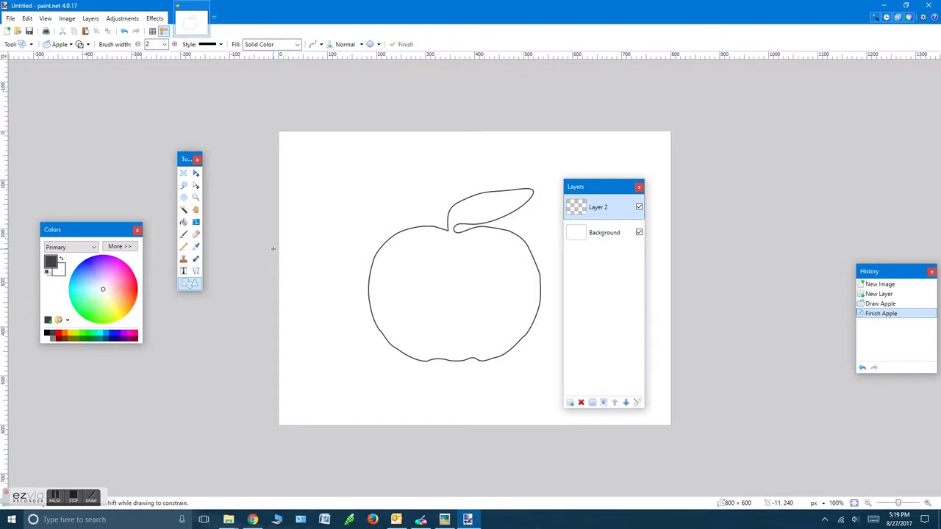
Quit paint.net and discard the unsaved apple test image.
left_click(928, 6)
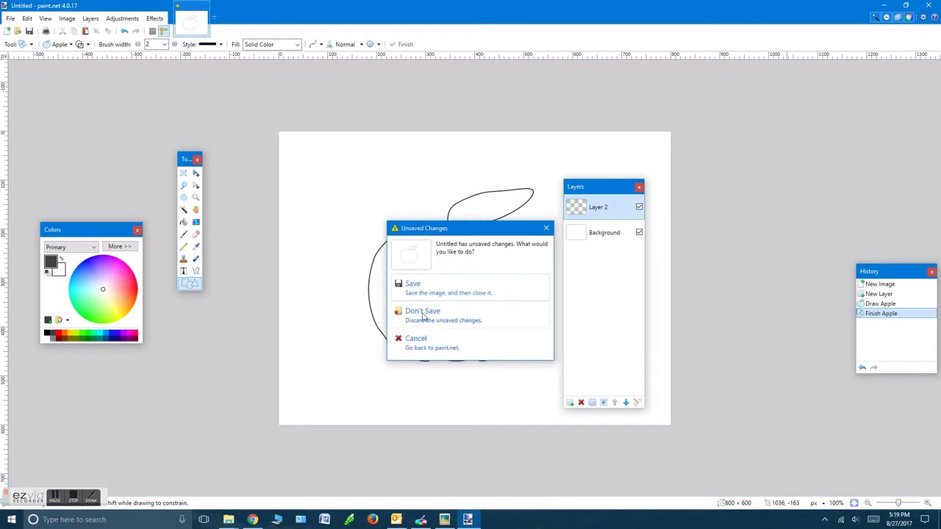
left_click(423, 315)
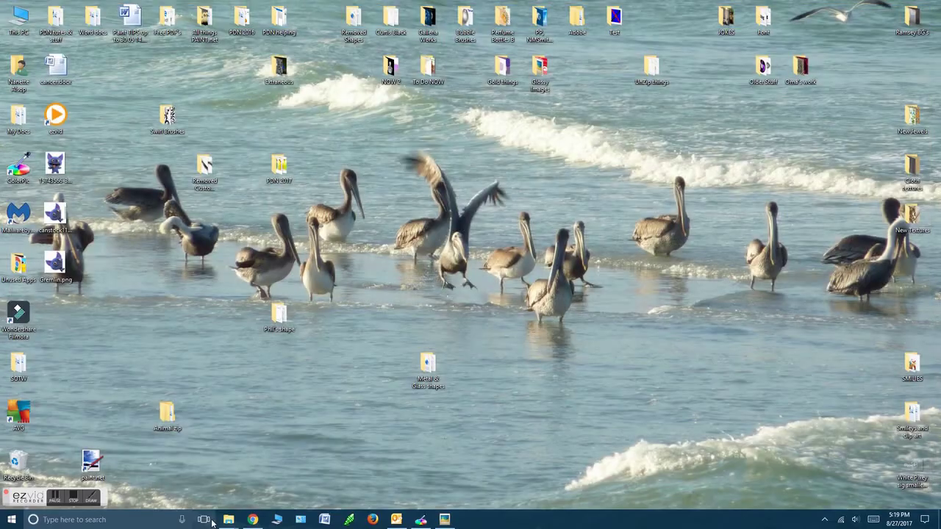